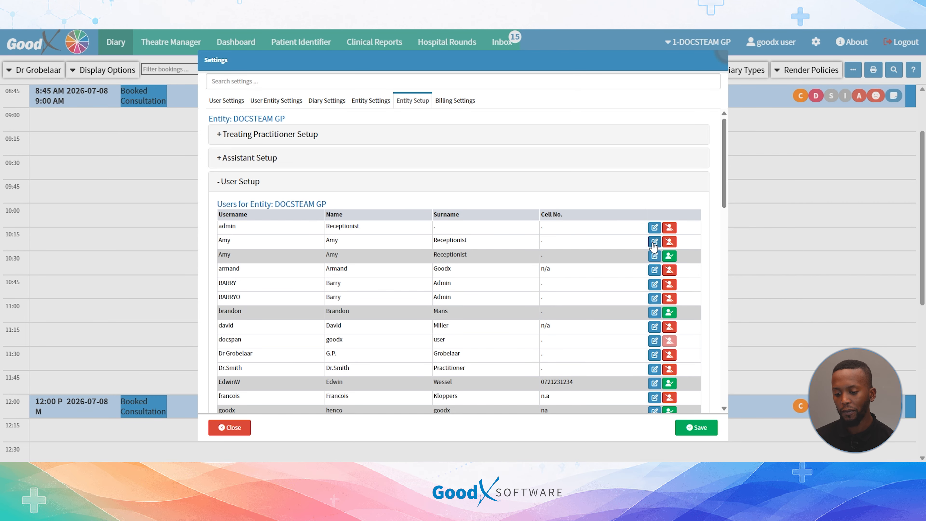
Step: Open the active receptionist's record, second in the user list, and examine its privilege groups and ad-hoc and group-granted privileges
left_click(653, 243)
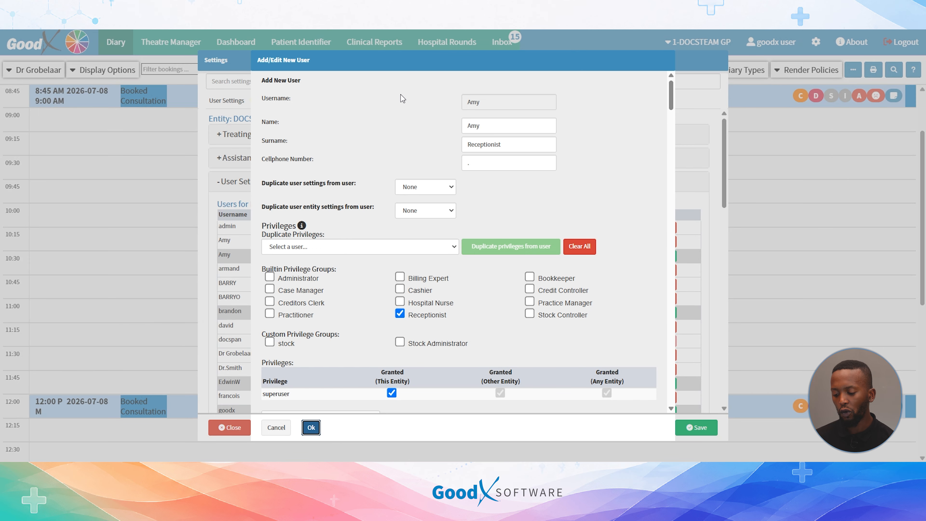
scroll(403, 98, "down", 7)
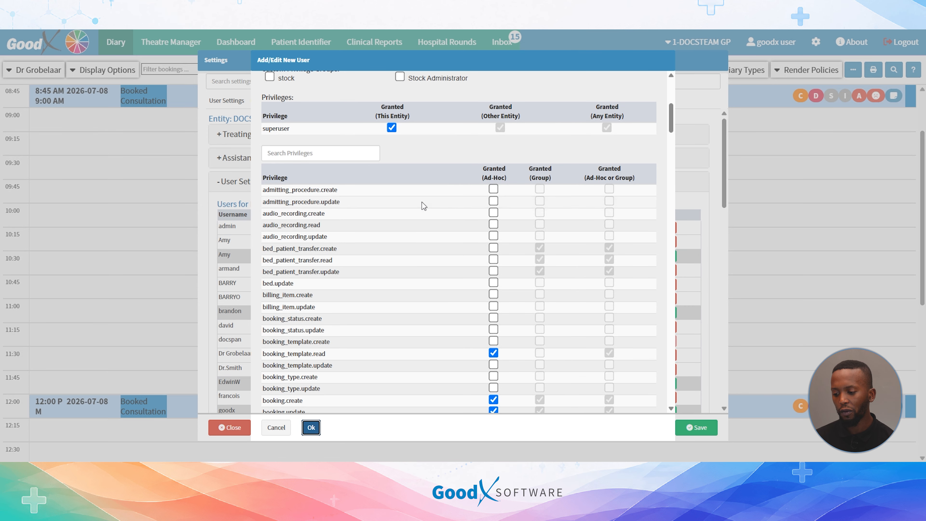
scroll(434, 215, "up", 7)
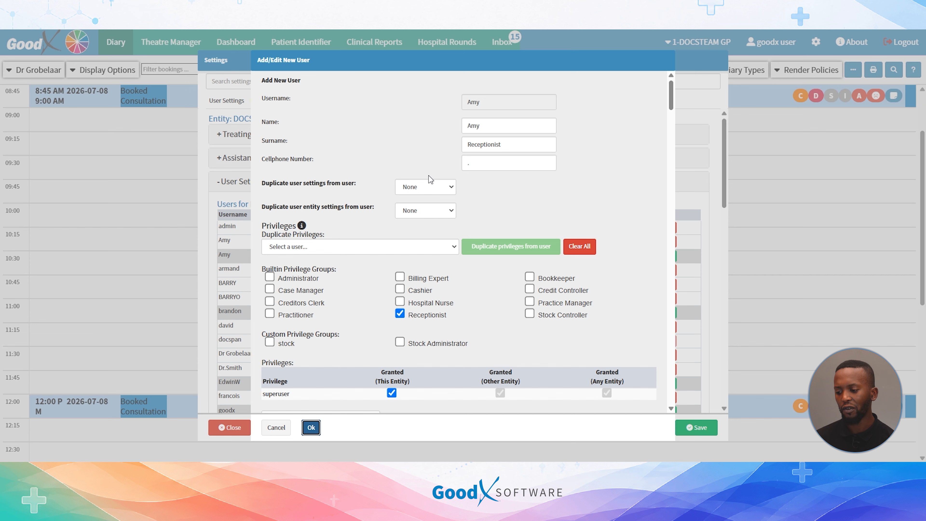
scroll(429, 179, "down", 2)
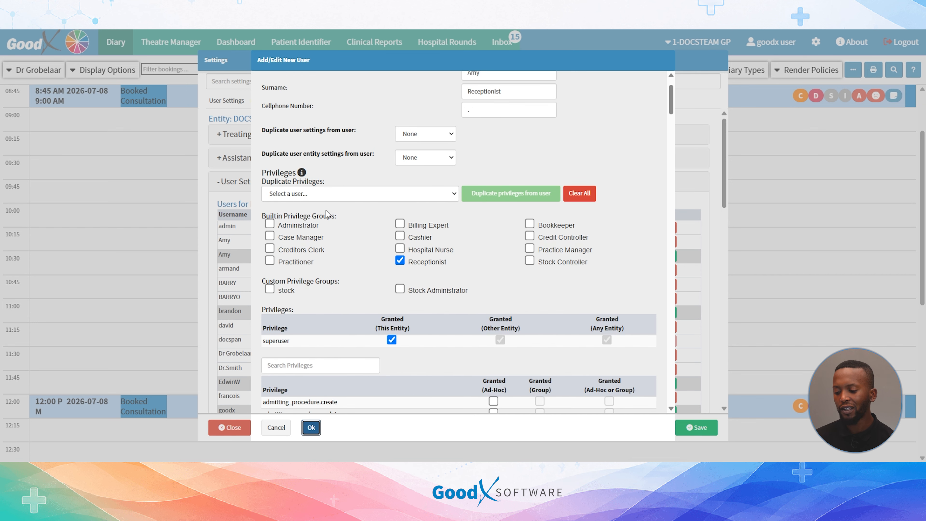
scroll(327, 215, "down", 10)
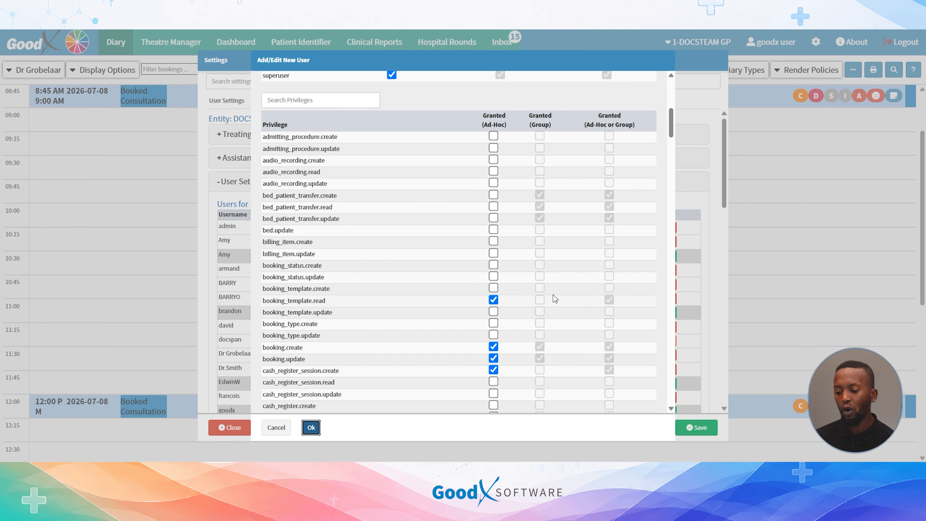
scroll(541, 227, "up", 1)
scroll(540, 227, "up", 3)
left_click(399, 155)
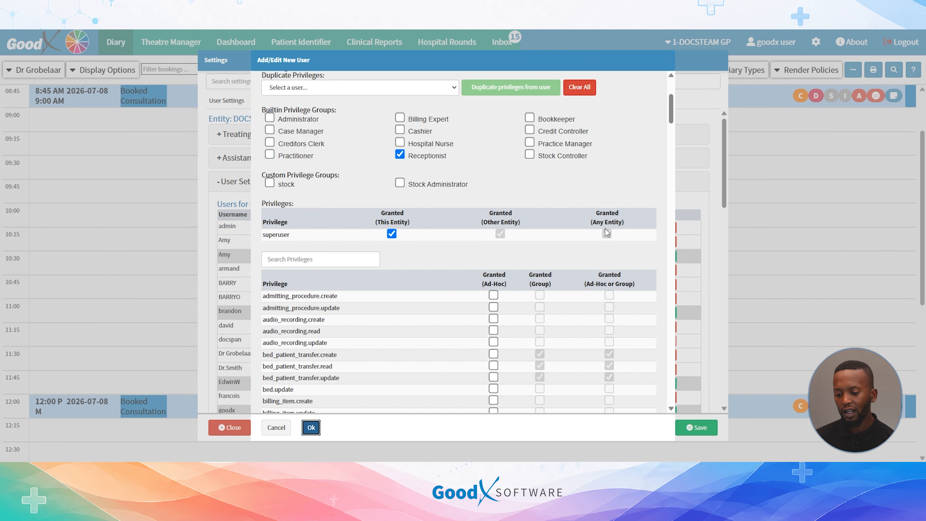
scroll(607, 233, "down", 3)
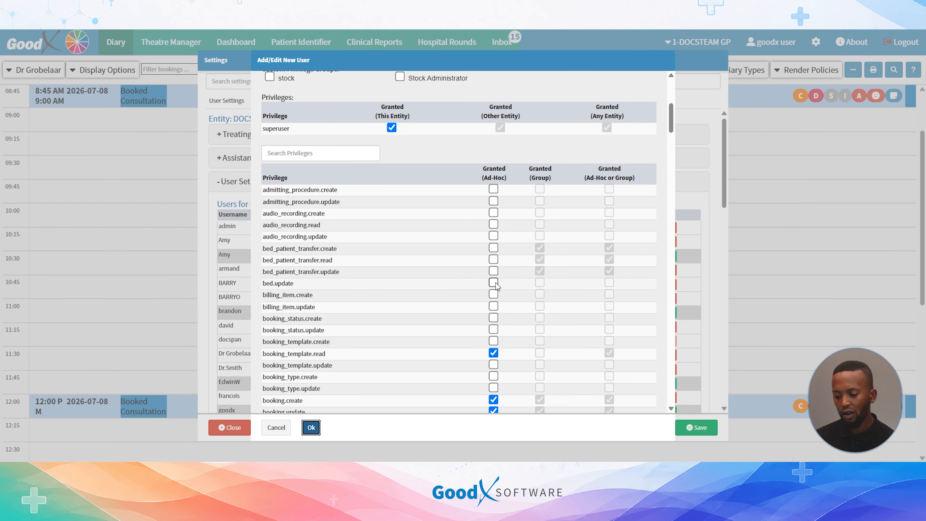
scroll(521, 295, "down", 2)
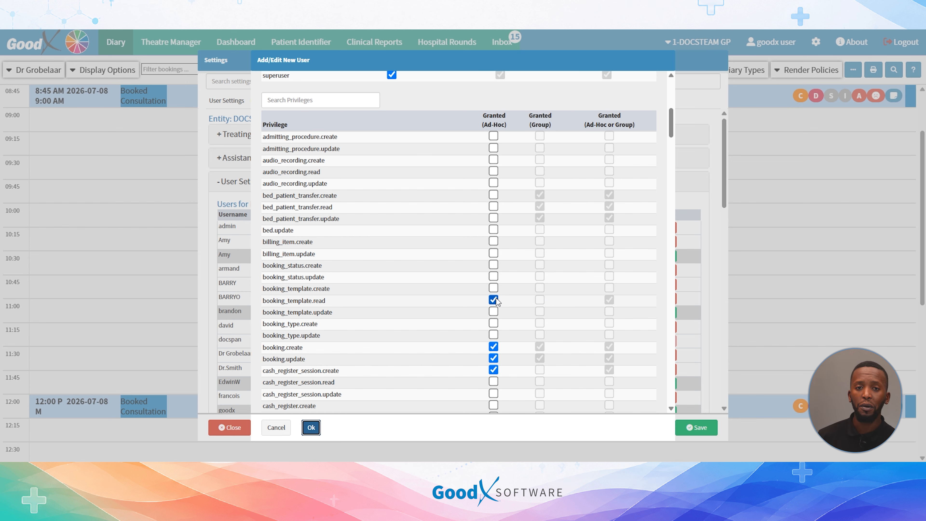
scroll(550, 270, "up", 4)
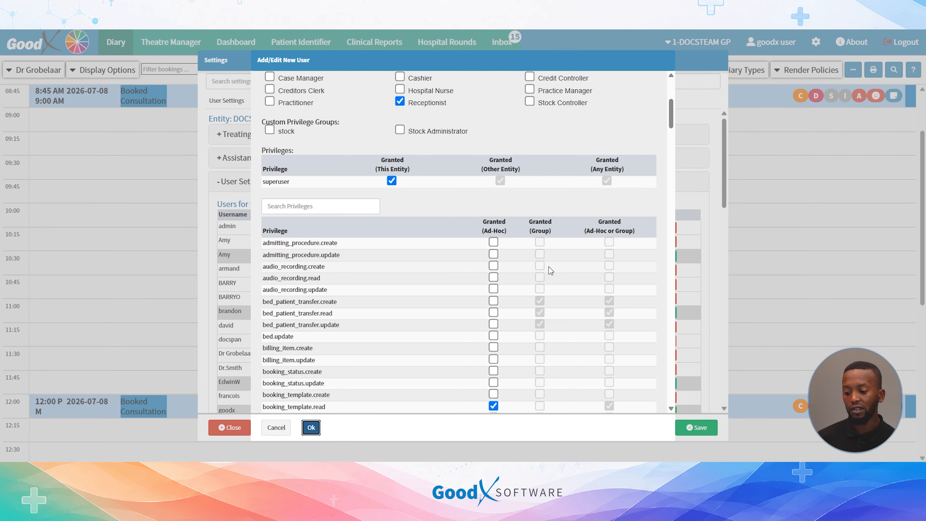
scroll(550, 270, "down", 6)
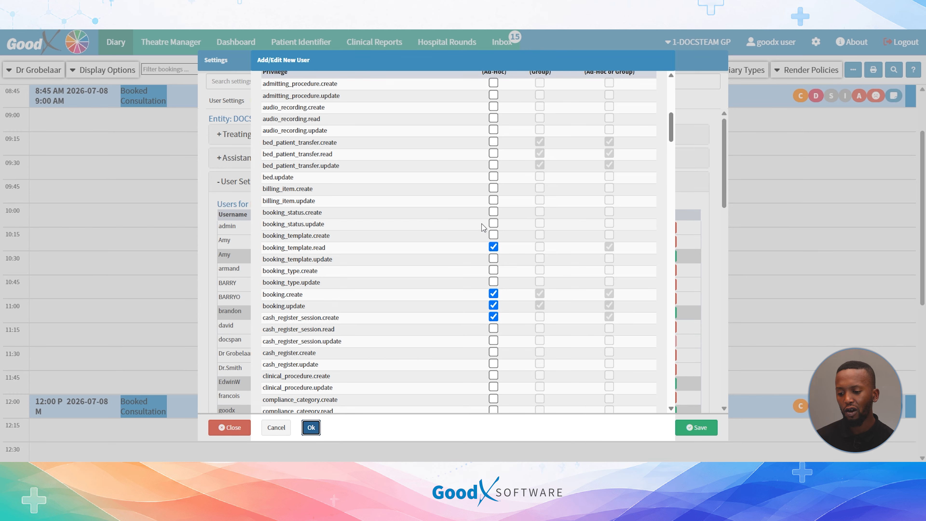
scroll(540, 182, "up", 2)
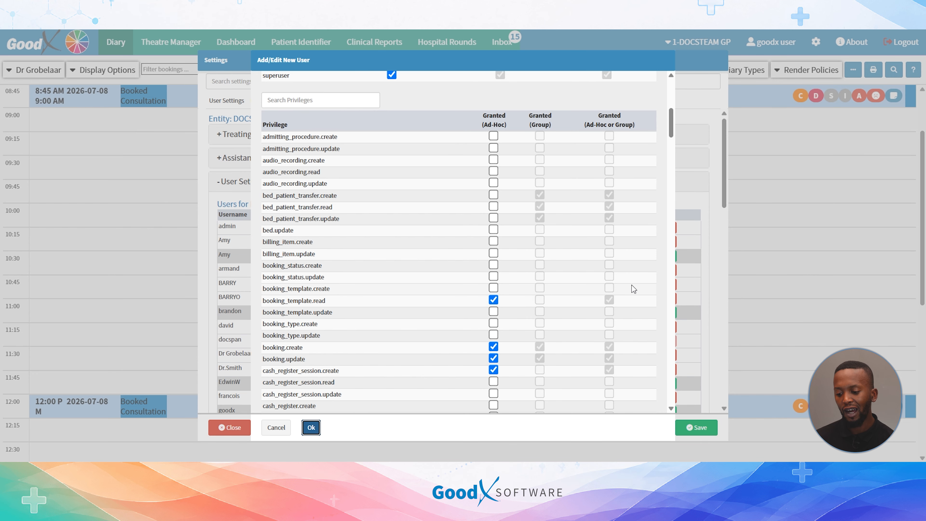
scroll(631, 284, "down", 4)
scroll(634, 288, "up", 12)
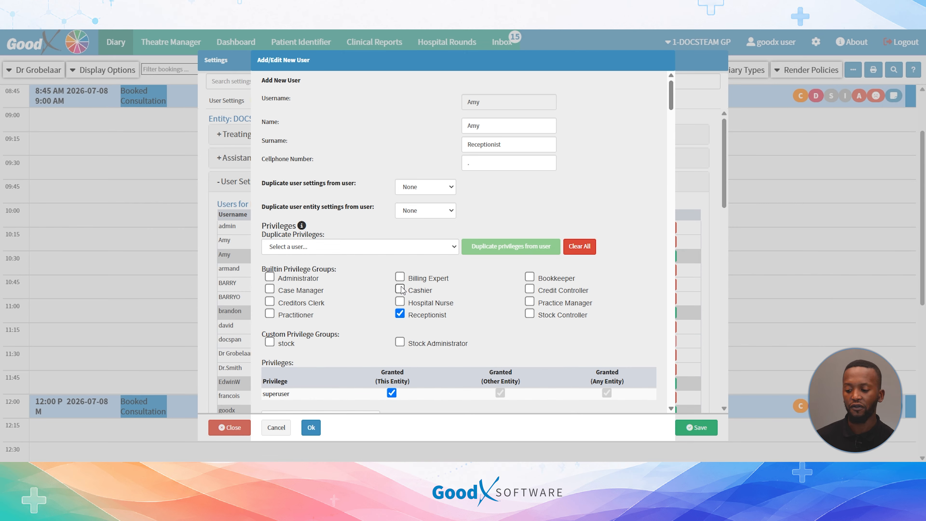
Step: Assign the Stock Administrator custom privilege group to the receptionist and accept the user record
left_click(400, 289)
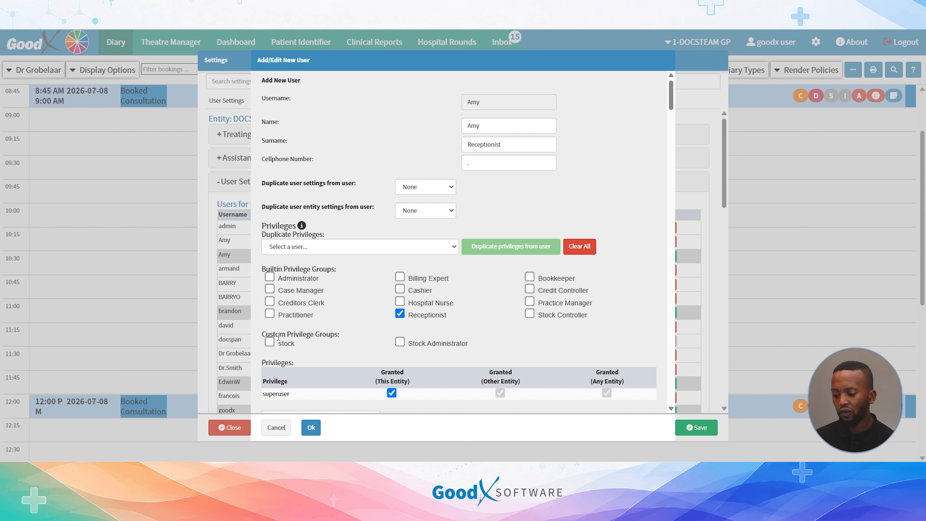
left_click_drag(278, 336, 331, 338)
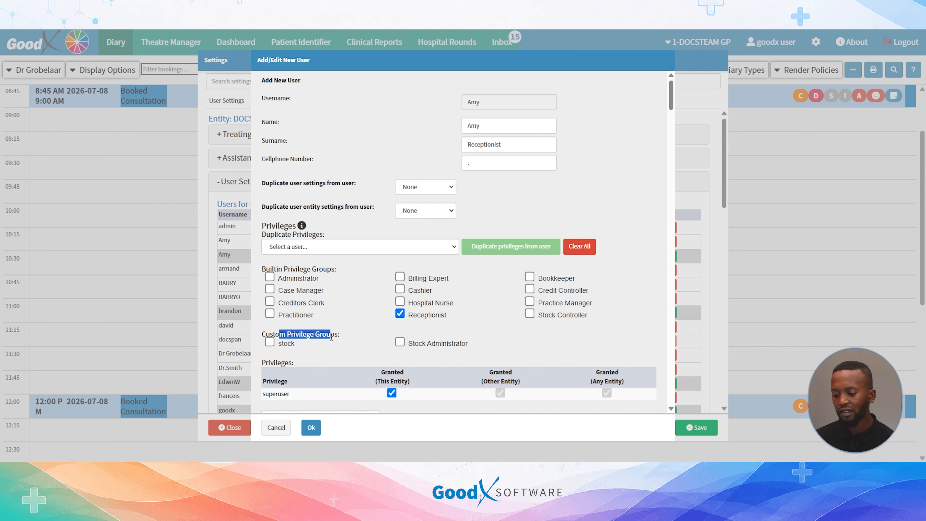
left_click(400, 342)
scroll(326, 344, "down", 8)
left_click(316, 427)
Step: Start a new privilege group for DOCSTEAM GP and add the bed.update, billing_item.create and billing_item.update privileges
scroll(340, 349, "down", 10)
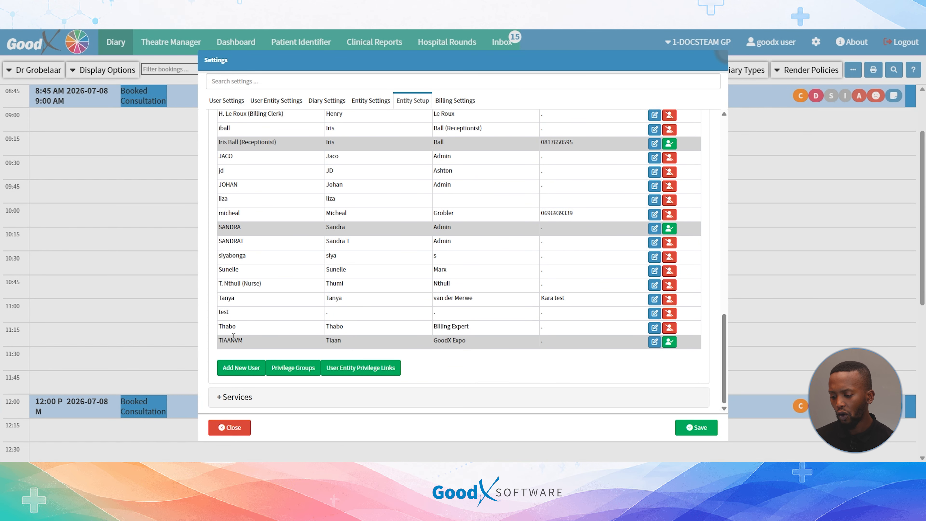
left_click(310, 367)
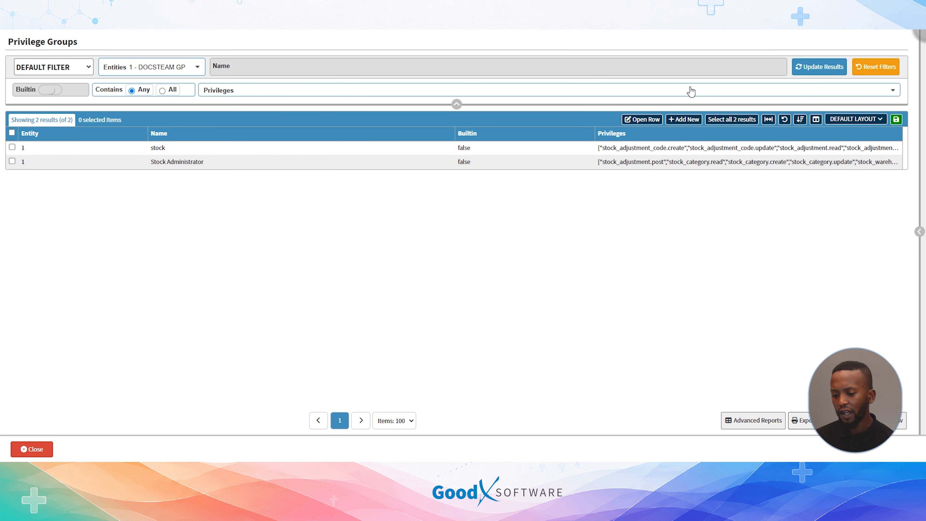
left_click(690, 121)
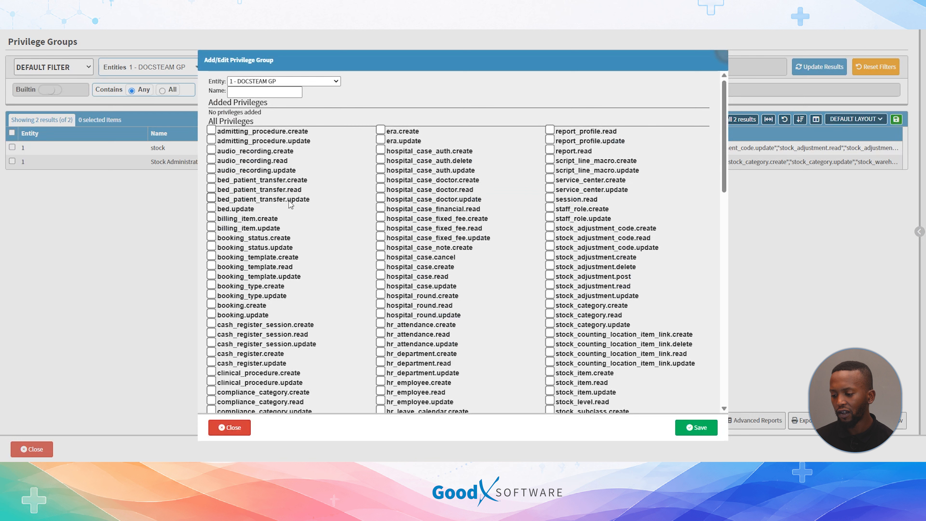
left_click(211, 179)
left_click(211, 208)
left_click(211, 228)
left_click(211, 218)
left_click(212, 190)
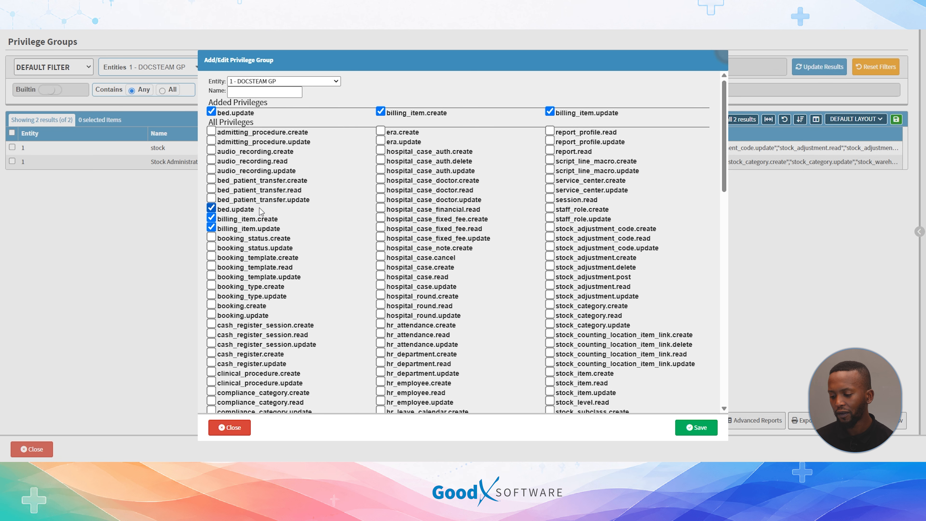
Step: Add the booking_template.read, booking_template.update and booking_type.create privileges to the new group
left_click(211, 286)
left_click(211, 286)
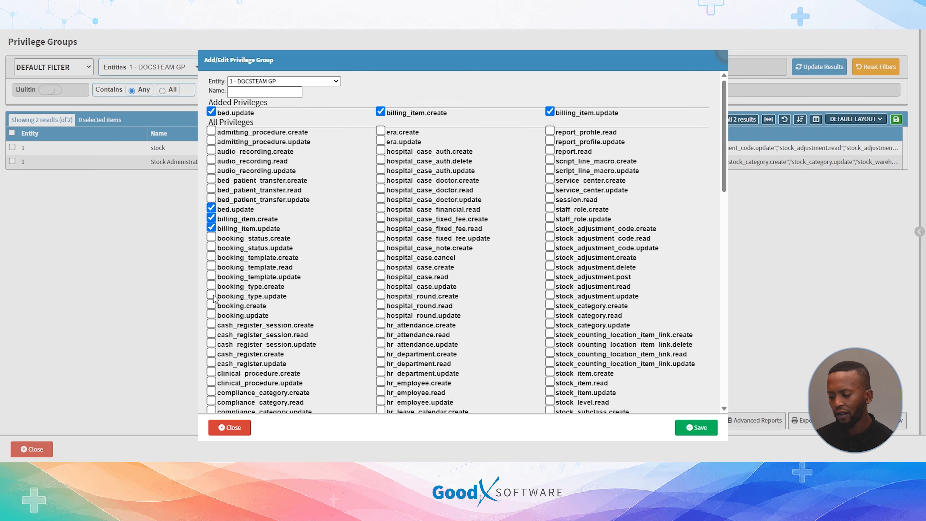
left_click(211, 287)
left_click(211, 286)
left_click(211, 276)
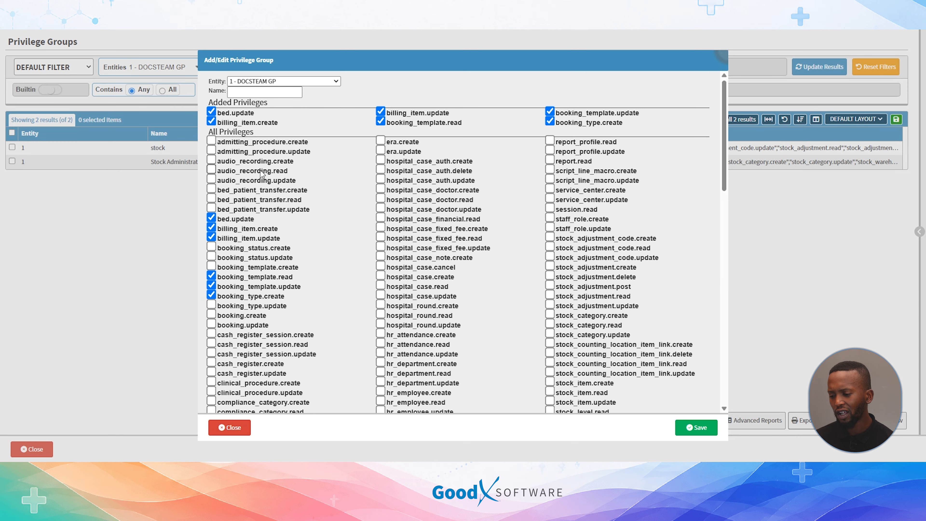
Step: Name the privilege group "Front desk", save it and close the privilege groups list
left_click(260, 93)
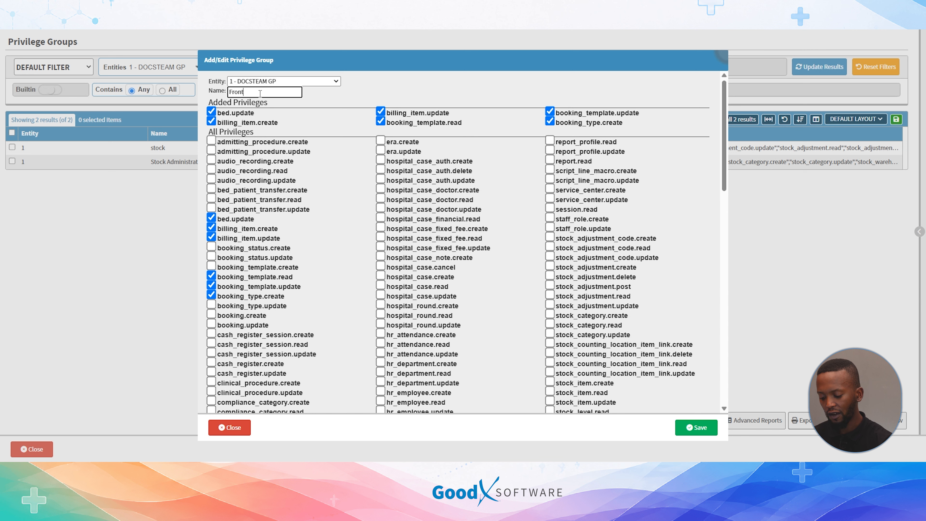
type("Front desk")
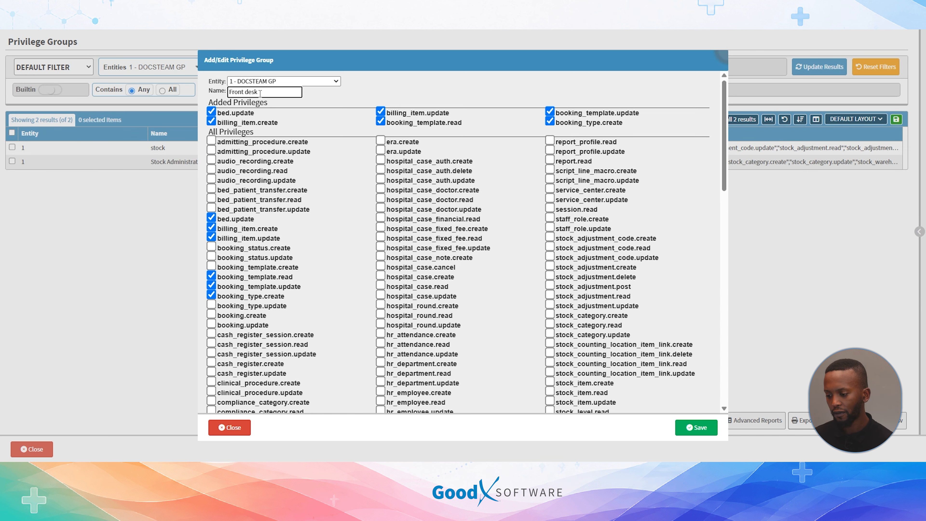
left_click(696, 428)
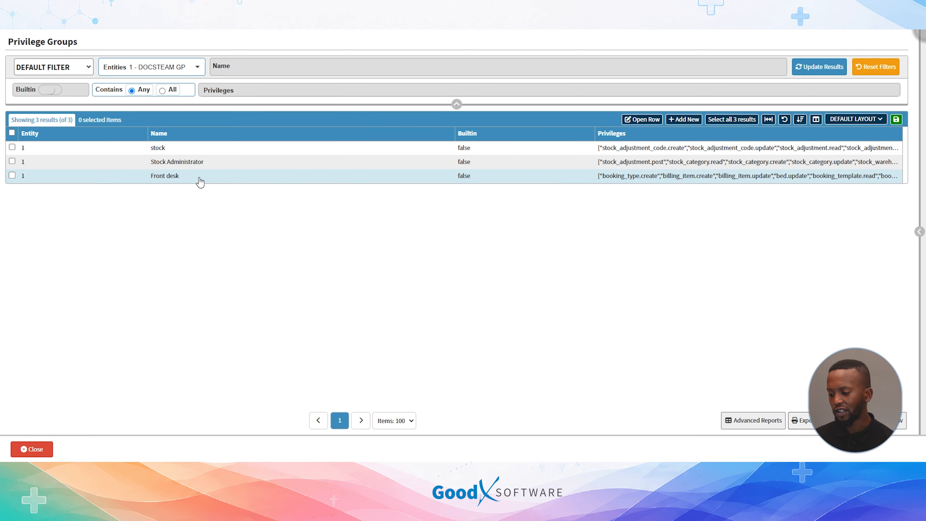
left_click(25, 449)
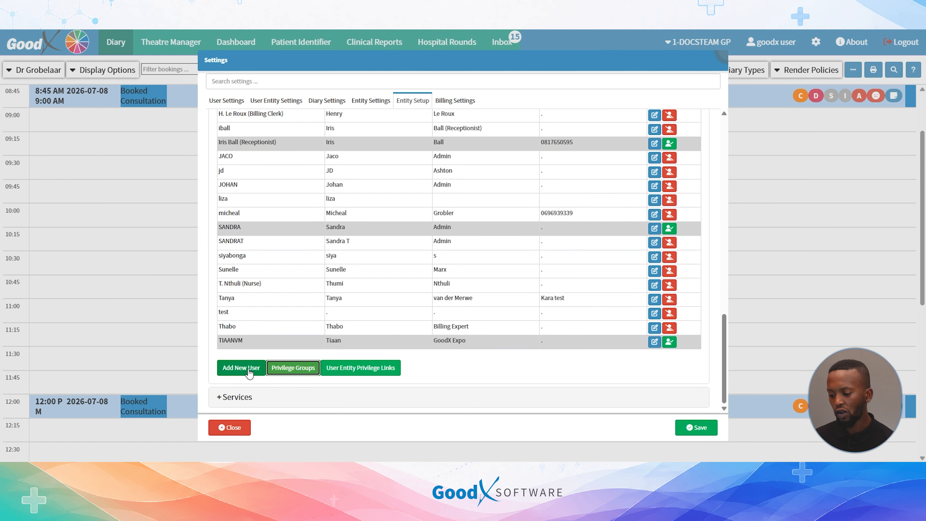
Step: Check the custom privilege groups in the active receptionist's user record, accept the record and save the settings
scroll(620, 167, "up", 15)
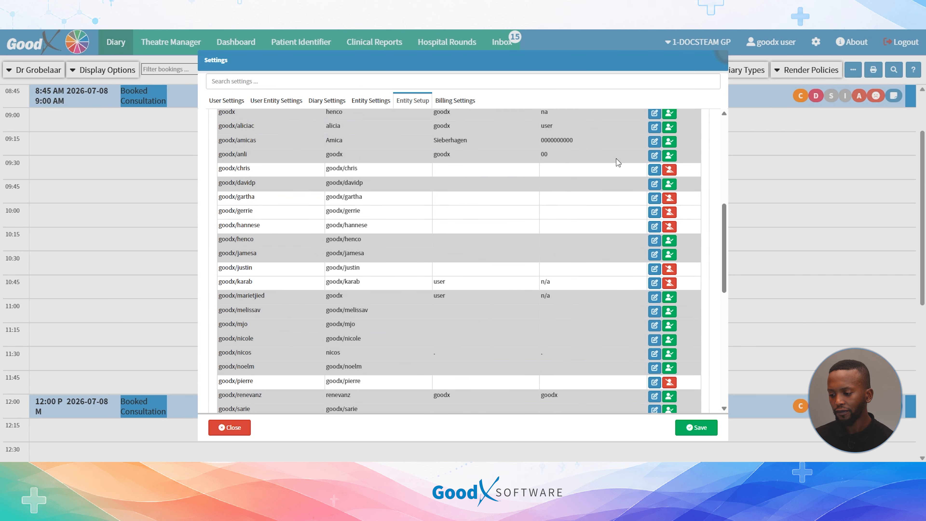
scroll(277, 168, "up", 6)
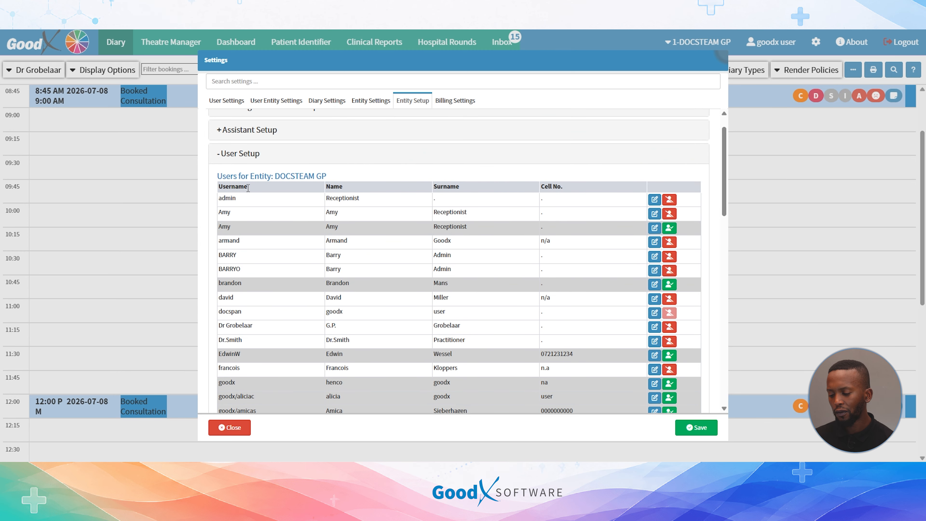
left_click(654, 214)
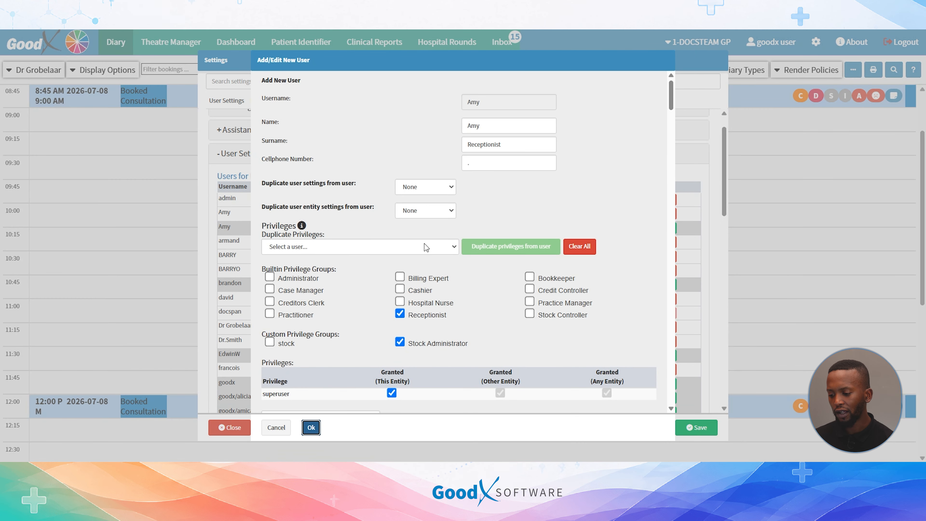
scroll(413, 245, "down", 5)
scroll(413, 245, "up", 3)
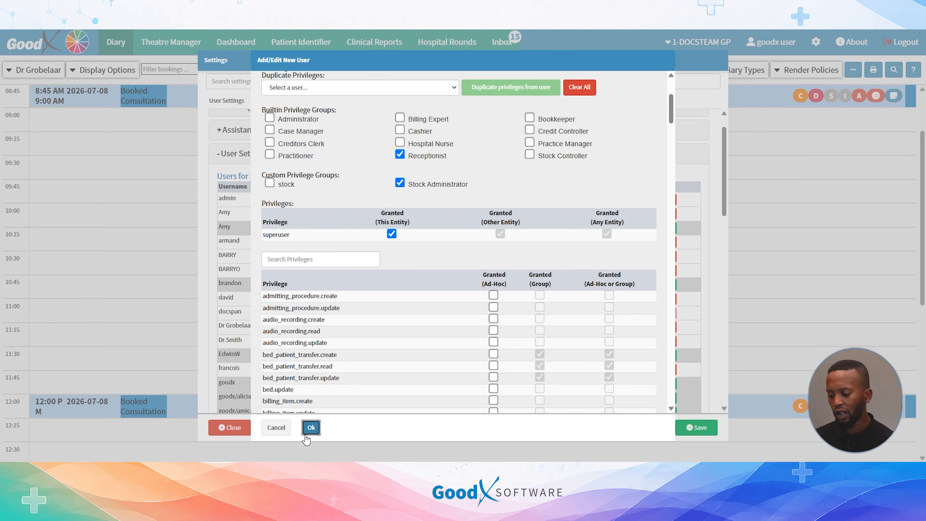
left_click(313, 428)
left_click(697, 427)
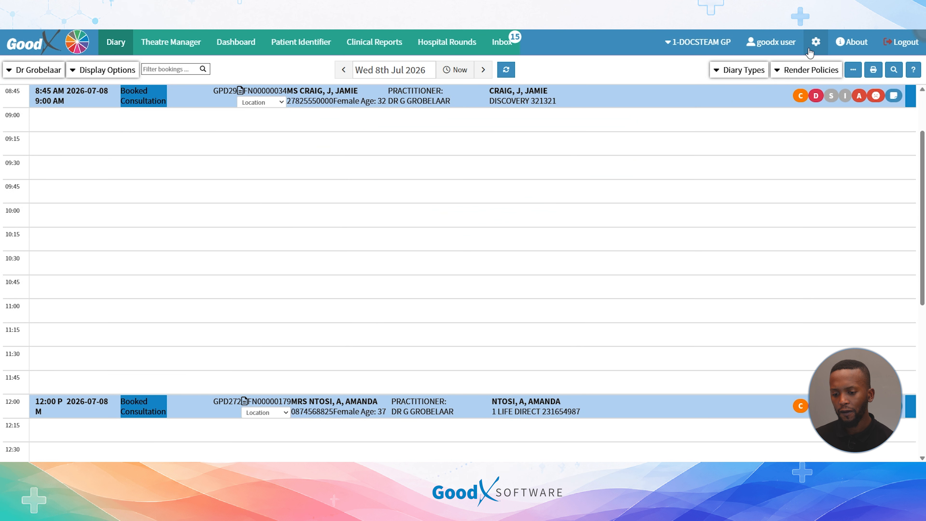
Step: Reopen the User Setup section of the entity settings and open the active receptionist's record for editing
left_click(809, 49)
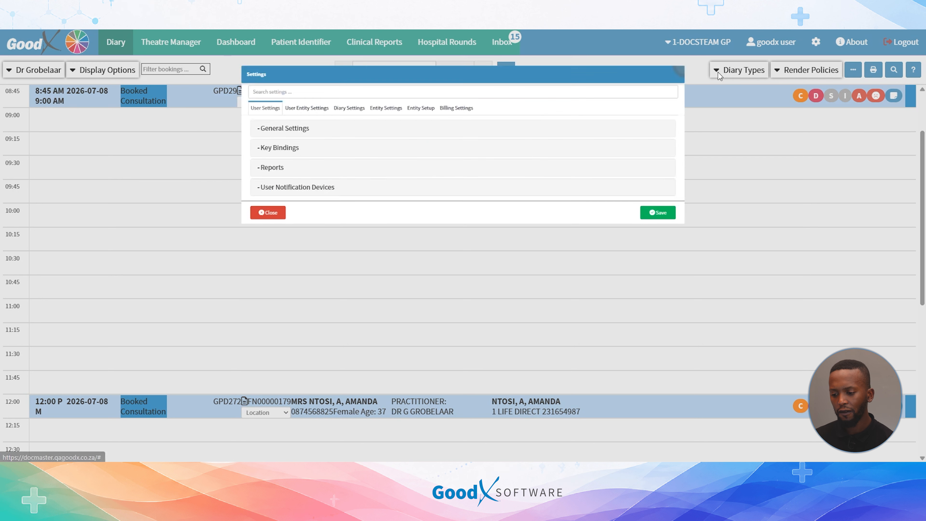
left_click(412, 100)
left_click(246, 181)
scroll(307, 213, "down", 4)
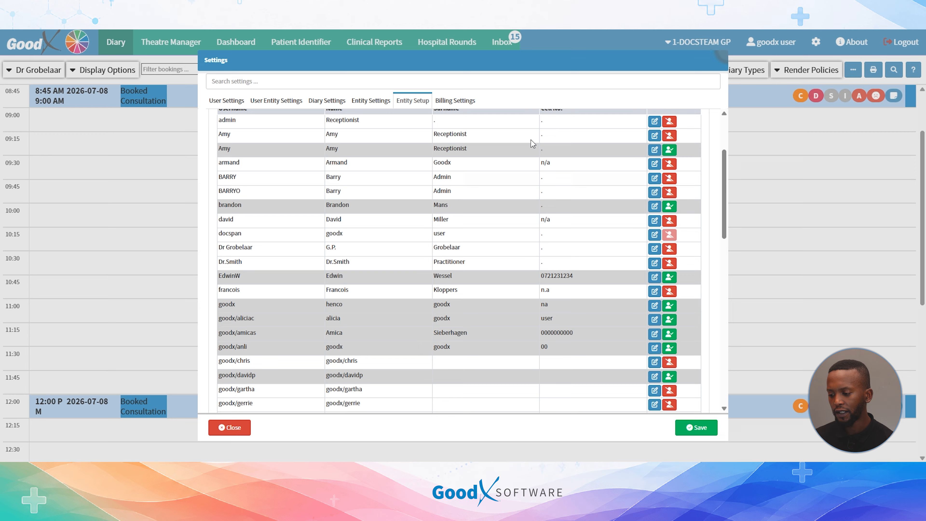
left_click(654, 136)
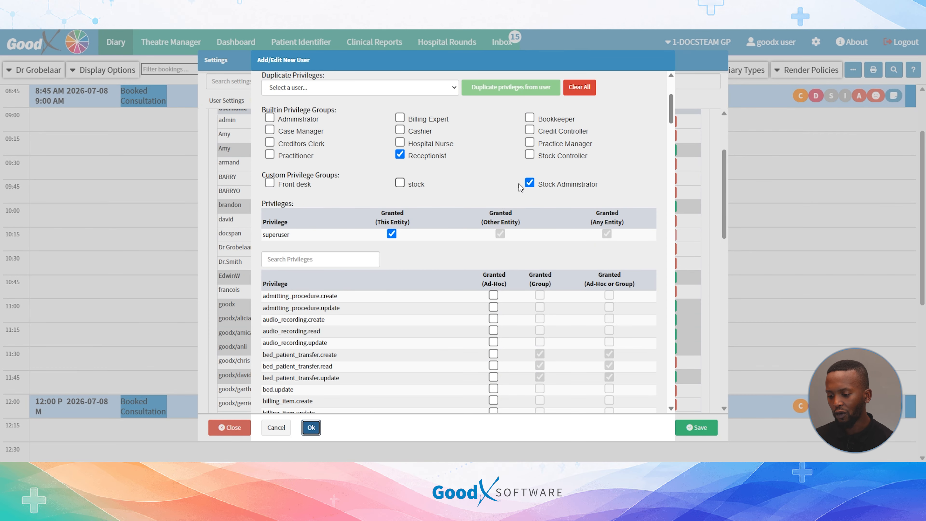
Step: Try the Front desk custom group on the receptionist, examine its group-granted privileges, and clear the group again
left_click_drag(321, 187, 274, 189)
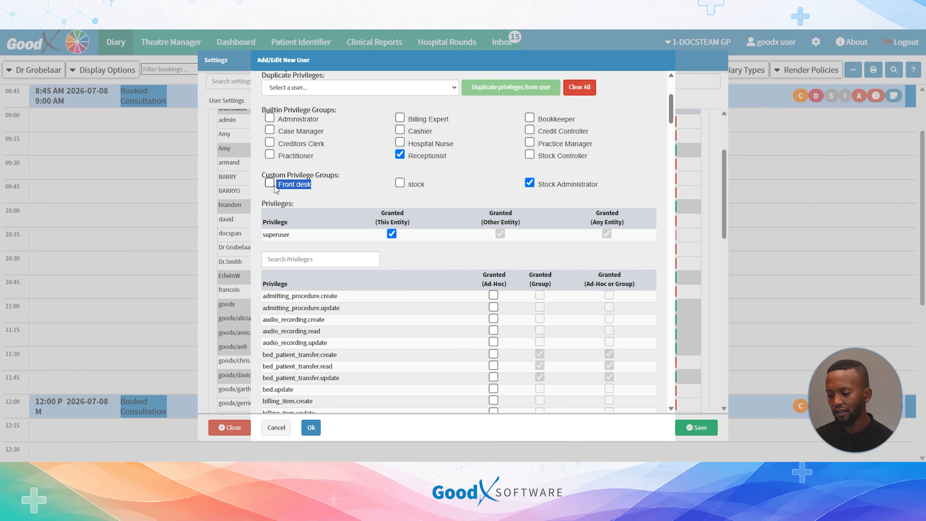
left_click(269, 183)
scroll(445, 283, "down", 5)
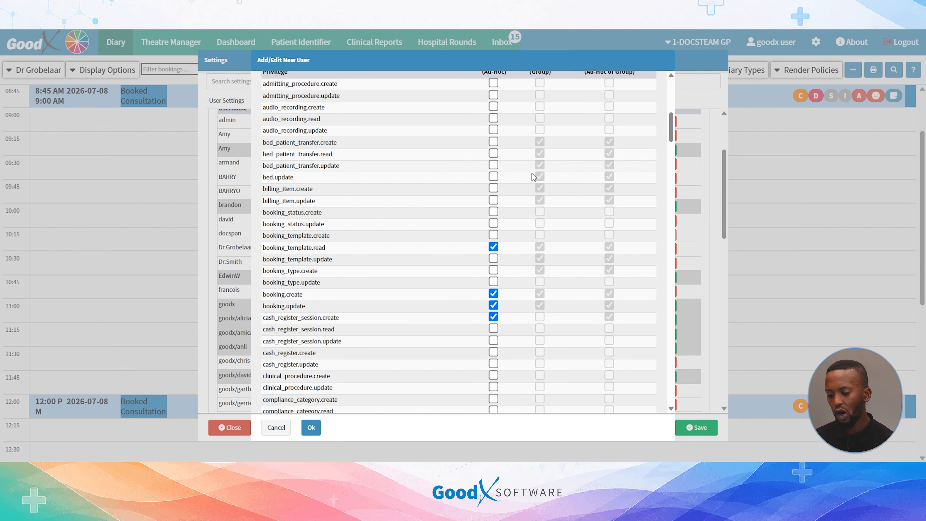
scroll(529, 209, "up", 8)
left_click(273, 292)
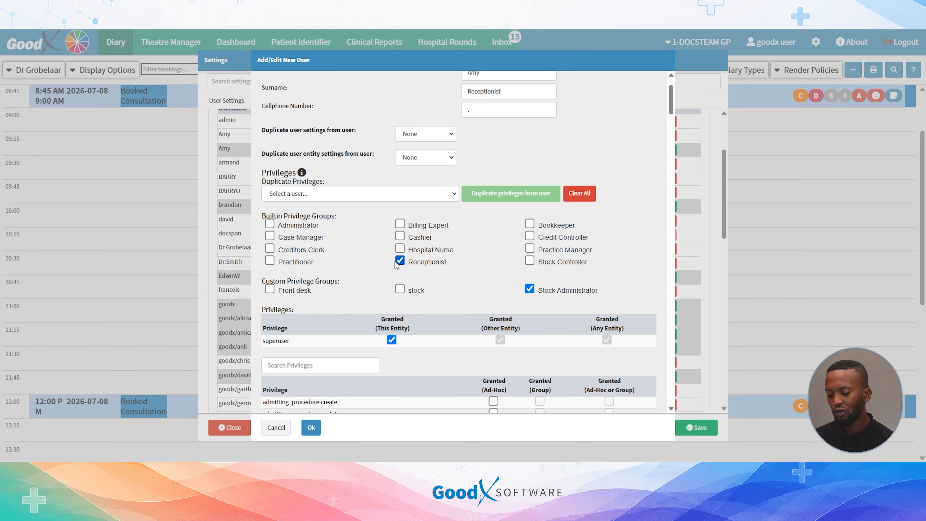
Step: Remove the receptionist's Stock Administrator privilege group and revoke the superuser privilege for this entity
left_click(529, 289)
scroll(542, 276, "down", 1)
left_click(392, 288)
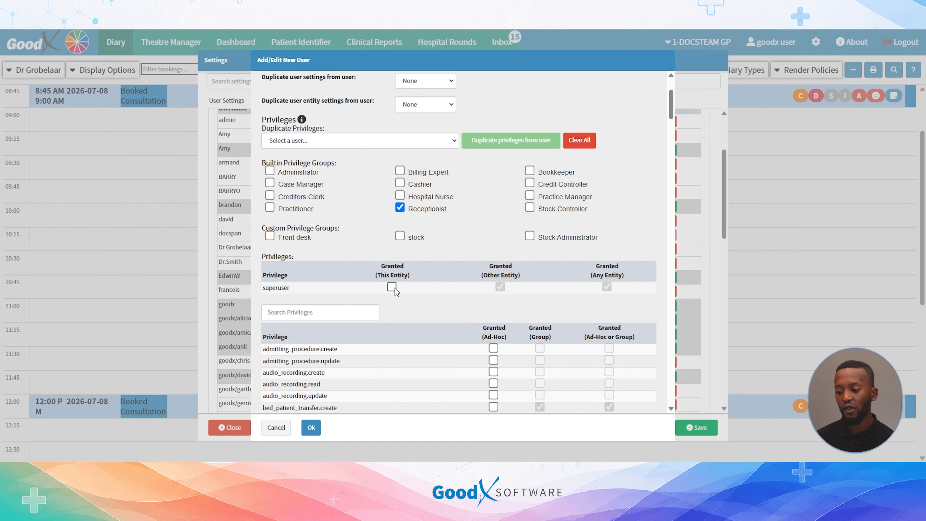
Step: Check the source users available for duplicating user settings and user entity settings, and accept the receptionist's record
scroll(396, 291, "up", 3)
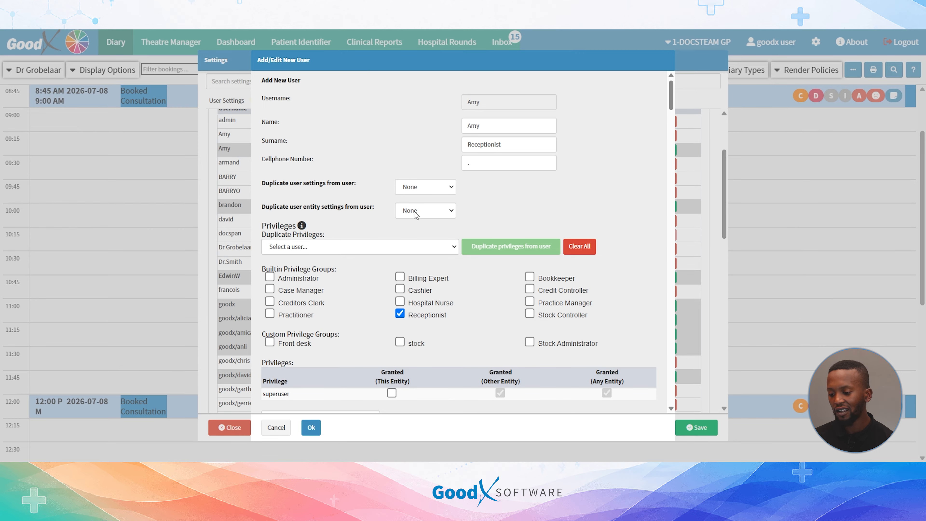
left_click(404, 189)
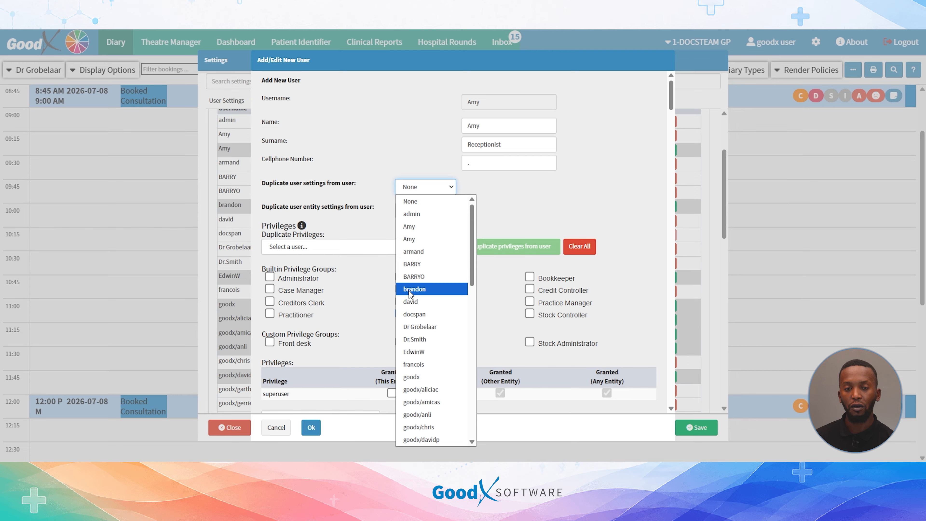
left_click(548, 212)
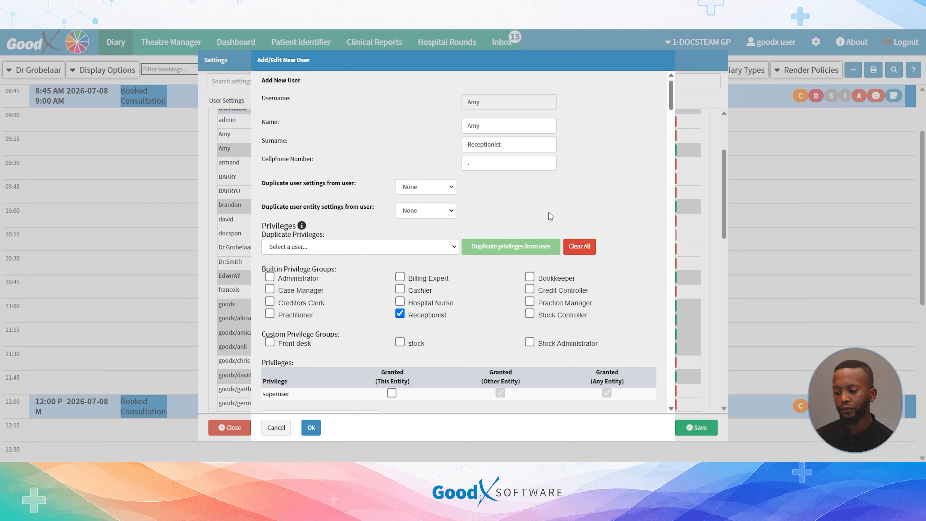
left_click(445, 215)
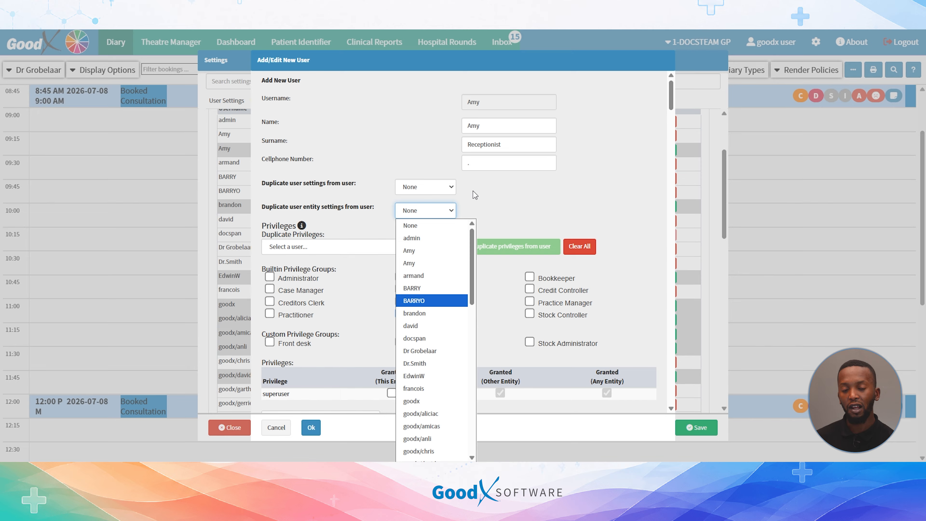
left_click(499, 192)
scroll(326, 300, "down", 1)
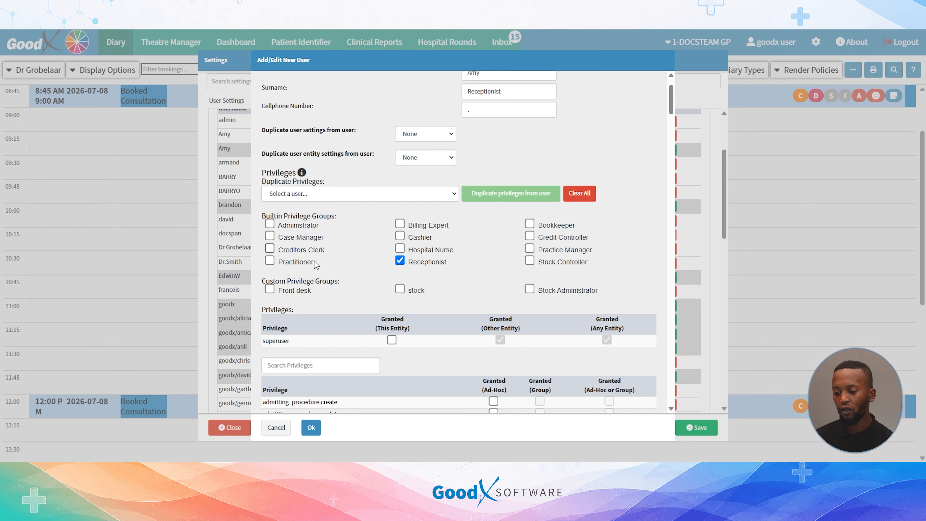
left_click(313, 427)
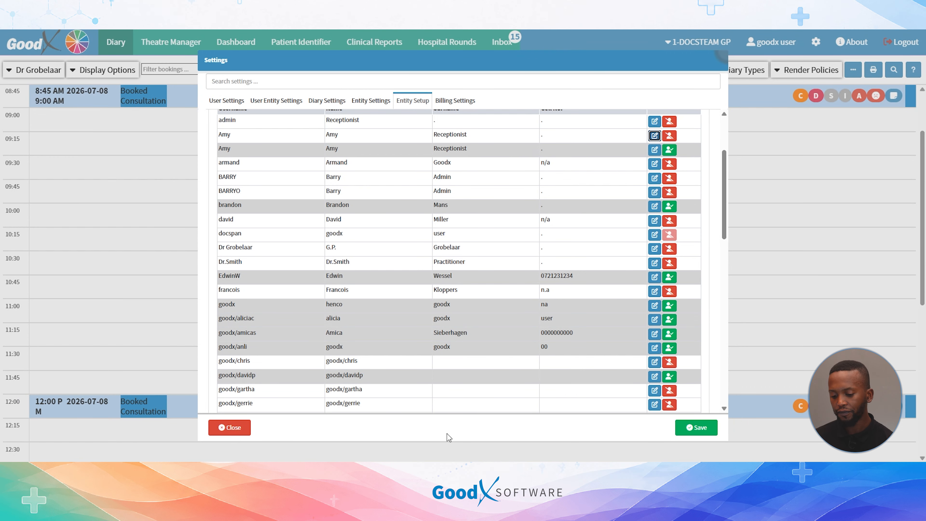
Step: Deactivate the active receptionist's user account and activate it again
left_click(670, 138)
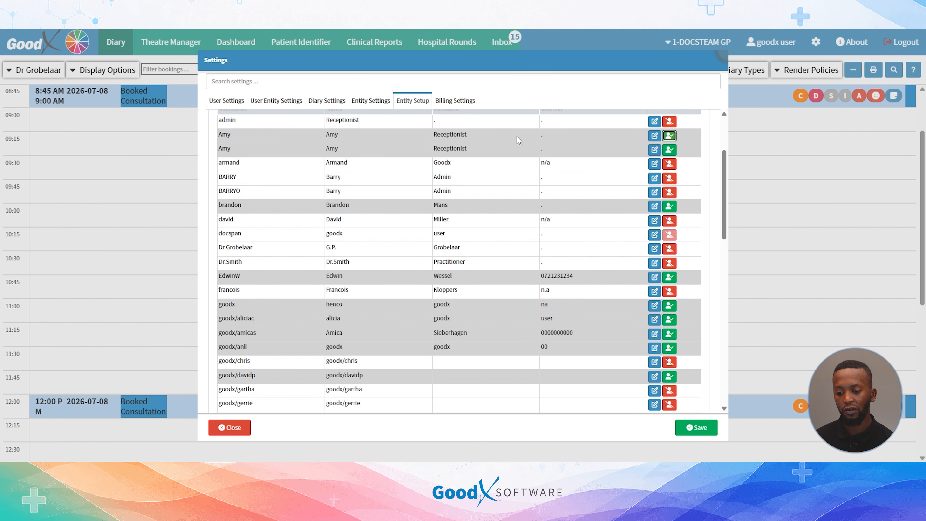
left_click(670, 136)
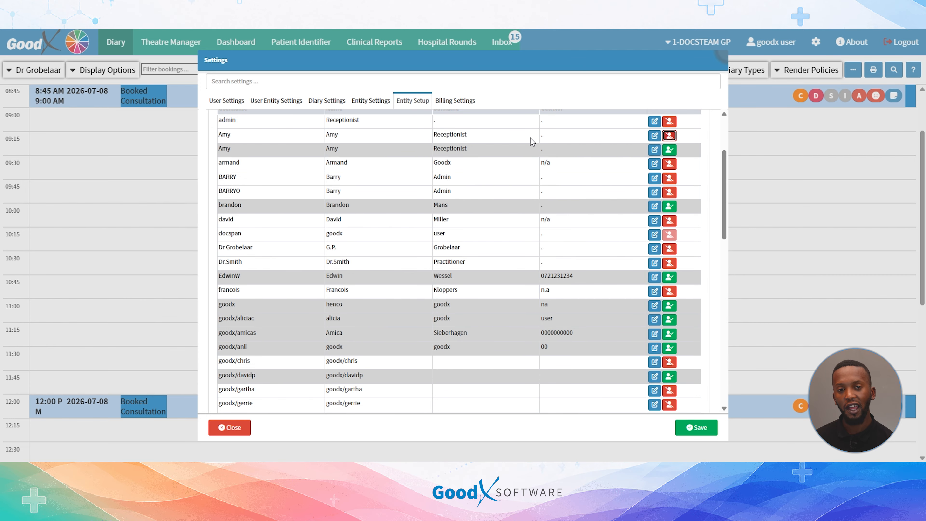
Step: Start adding a new user below the user list and clear the prefilled username and password
scroll(531, 139, "down", 15)
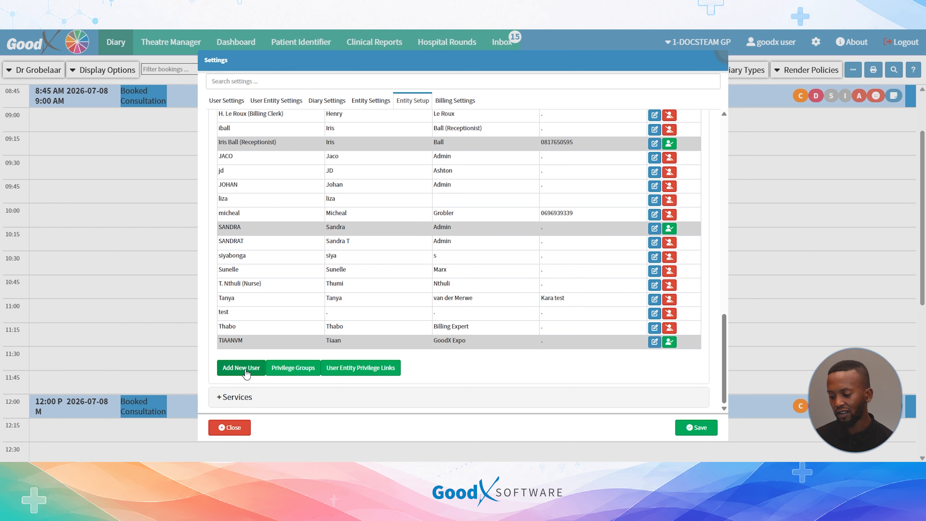
left_click(245, 367)
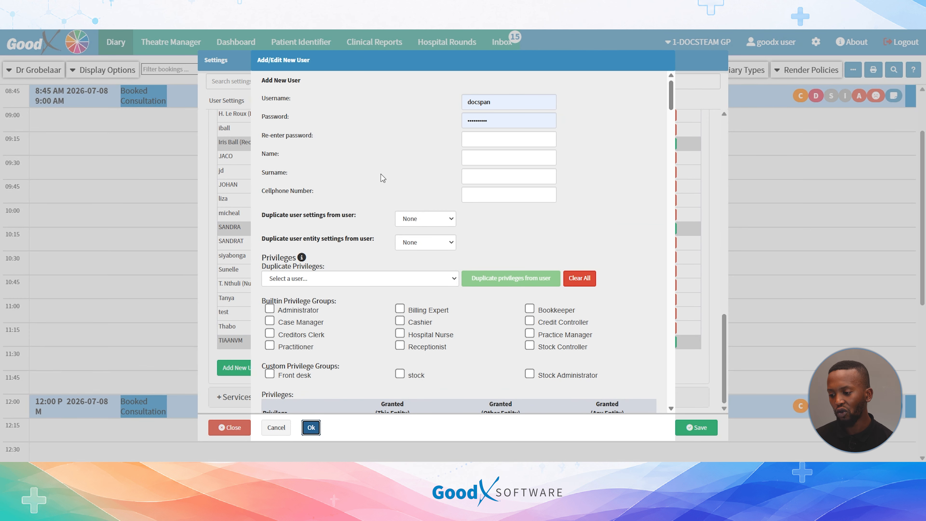
double_click(497, 102)
key("BackSpace")
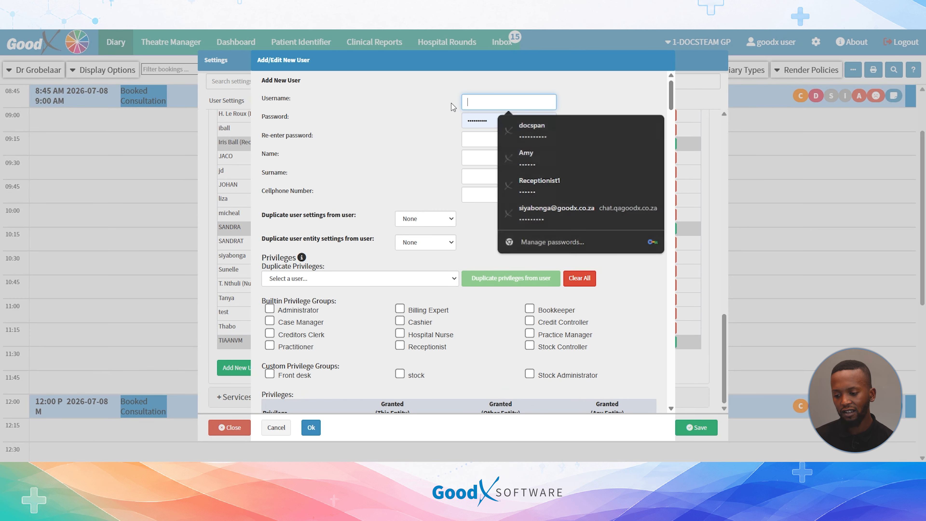
key("Tab")
key("BackSpace")
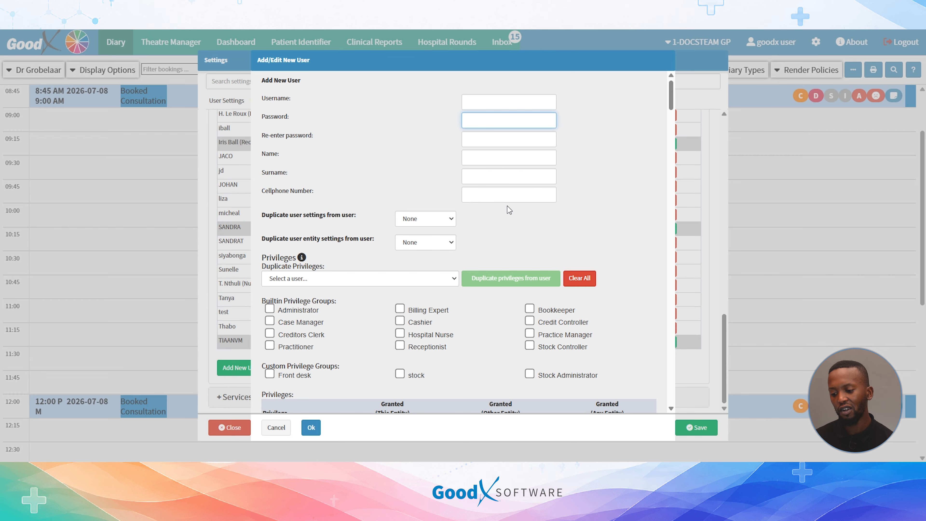
Step: Look through the users whose privileges can be duplicated and the privilege list, and cancel the new user
left_click(369, 277)
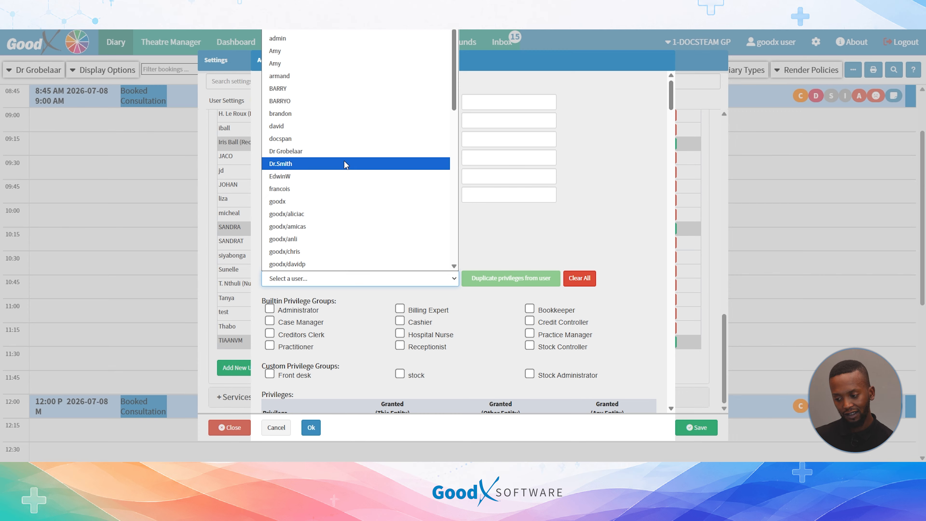
left_click(614, 243)
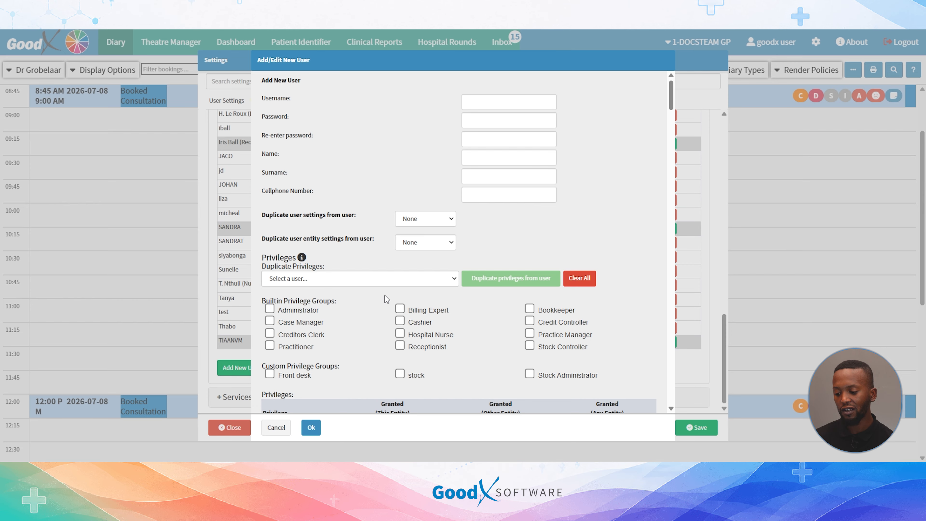
left_click(391, 280)
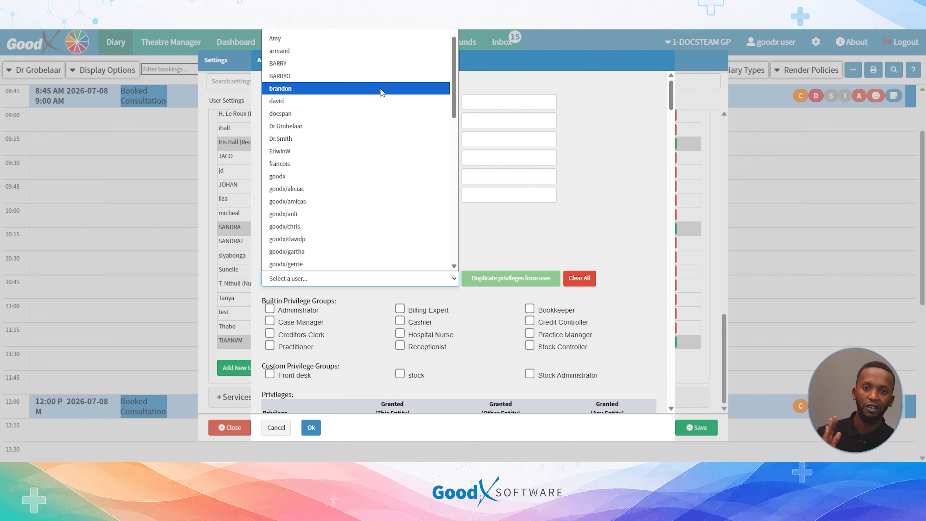
scroll(551, 286, "down", 10)
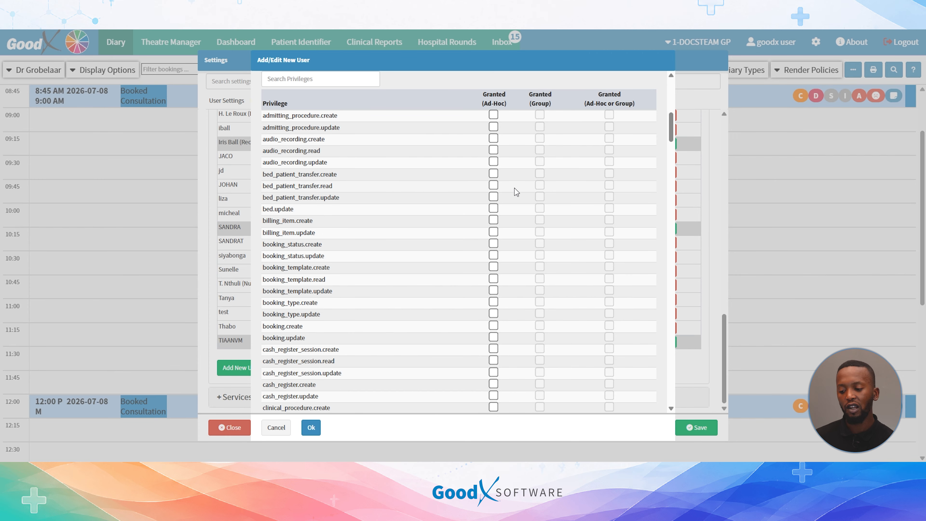
left_click(282, 425)
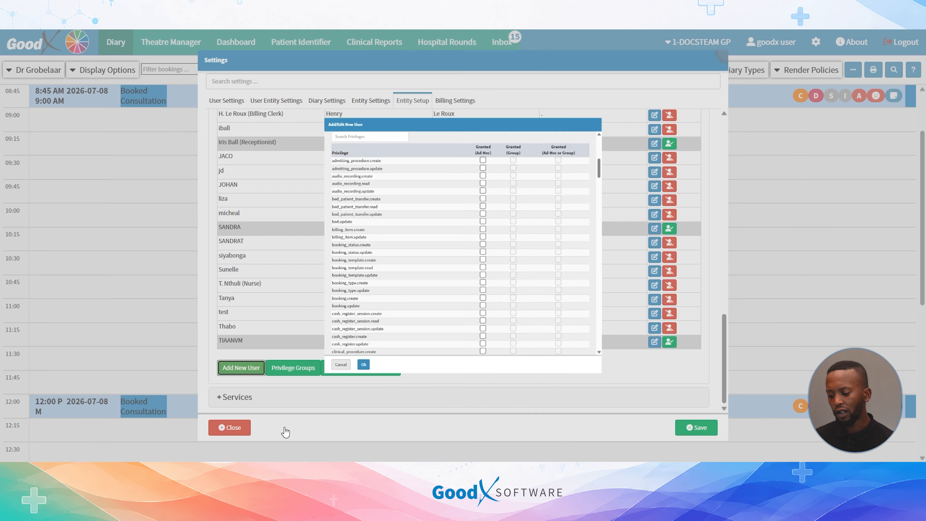
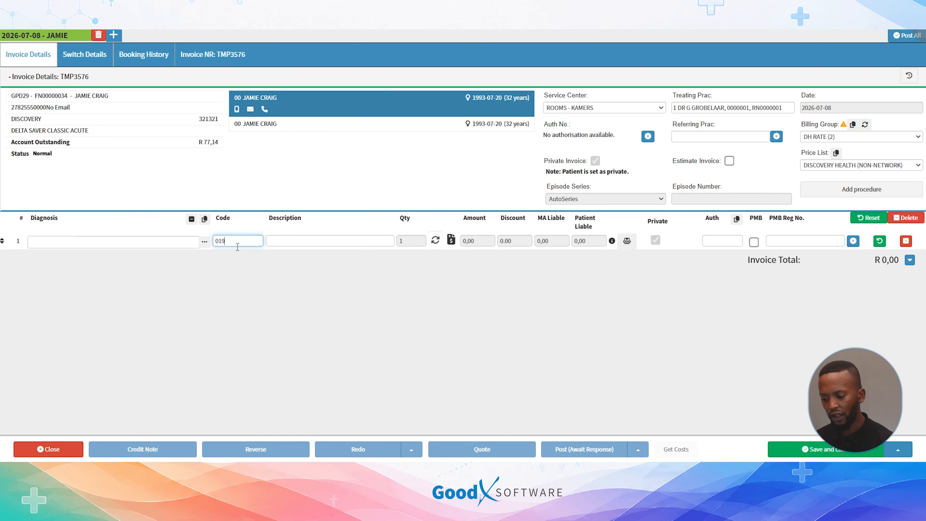
Step: Try to add procedure code 0190 to the patient's invoice, and close the invoice discarding the unsaved line
type("0")
key("Tab")
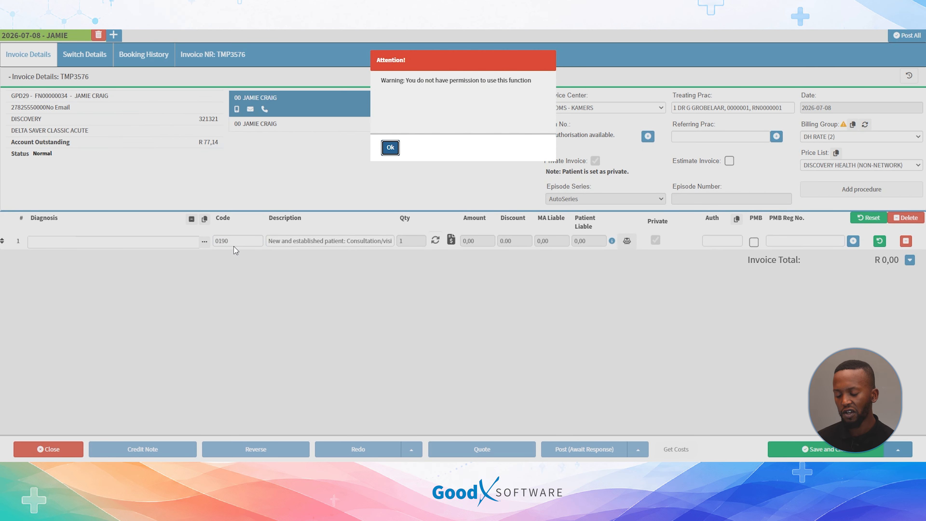
left_click(421, 82)
left_click_drag(421, 82, 507, 124)
left_click(389, 148)
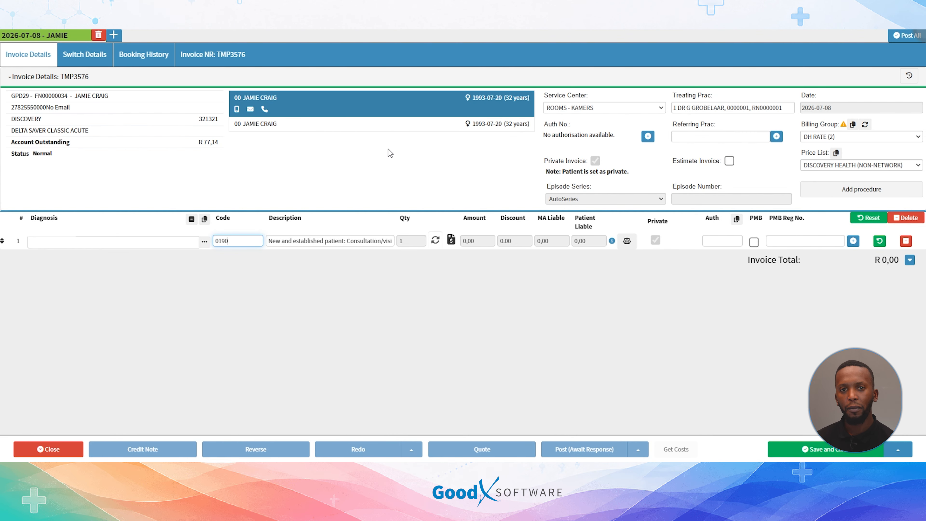
left_click(44, 453)
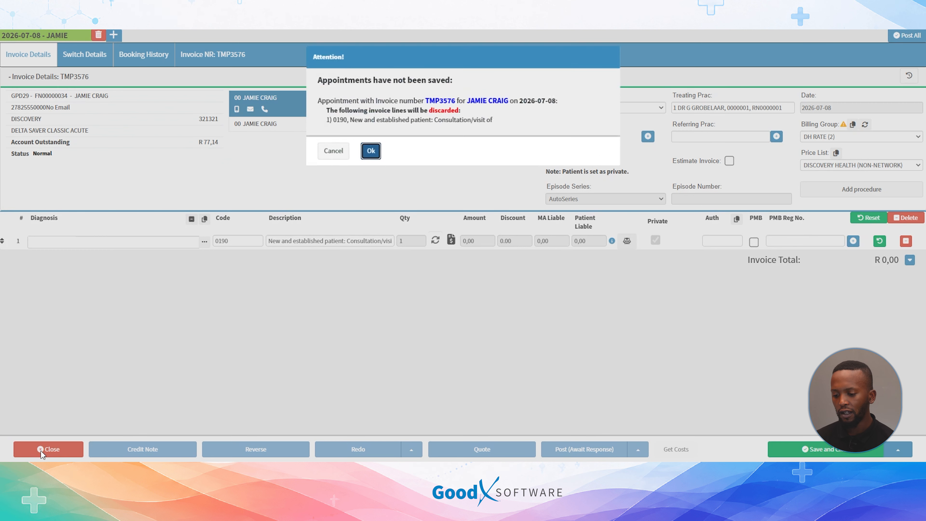
left_click(376, 148)
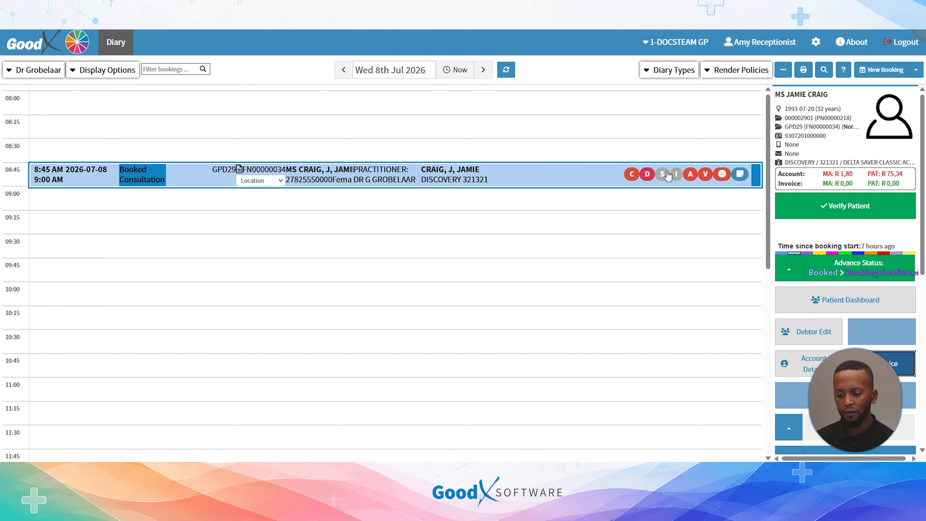
Step: Open the Diary module from the receptionist's login and examine which actions are available for the selected booking
mouse_move(665, 178)
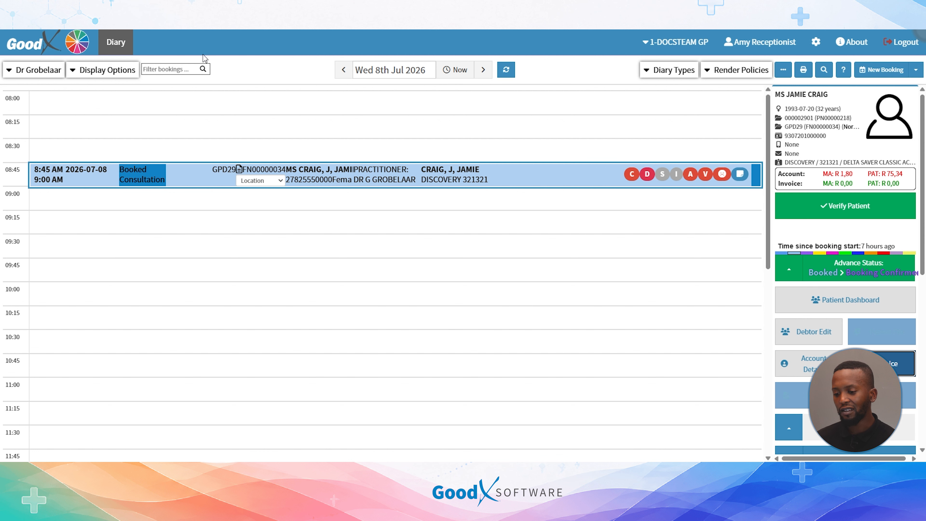
left_click(76, 47)
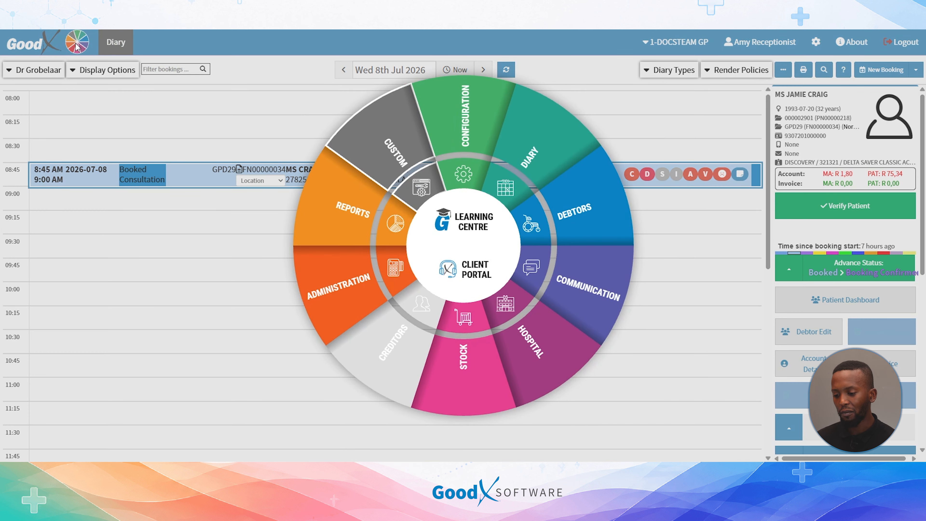
left_click(529, 137)
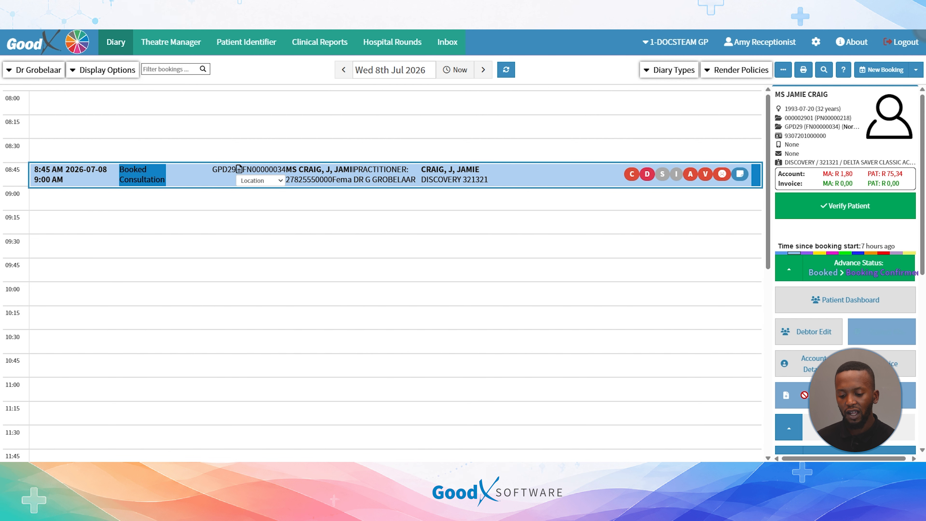
scroll(845, 270, "down", 5)
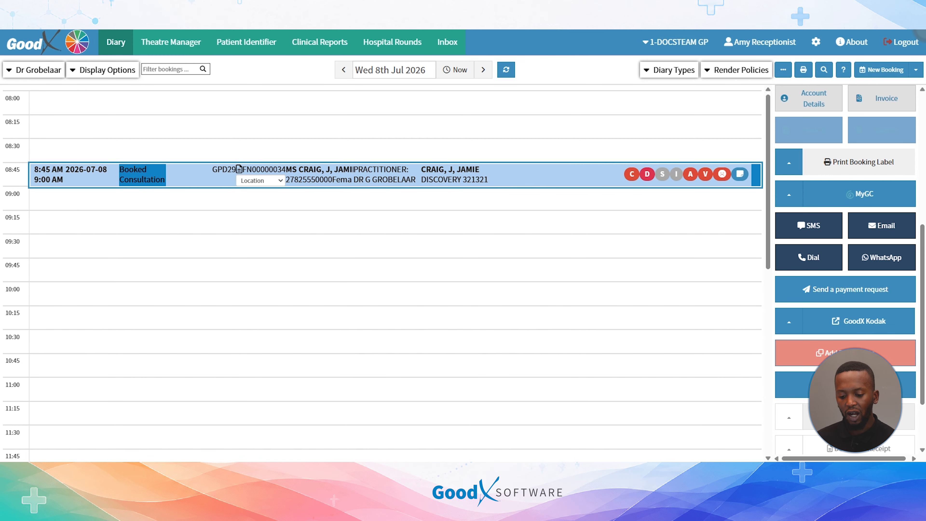
scroll(801, 357, "down", 2)
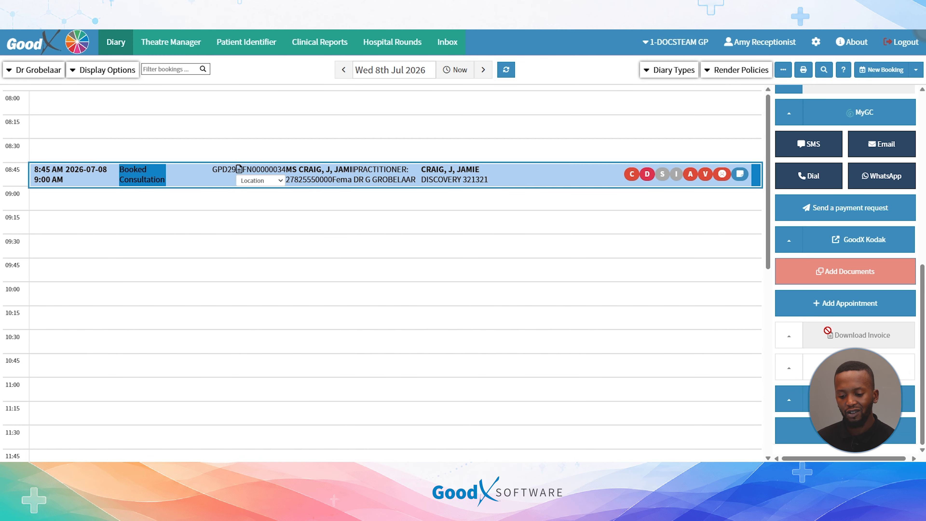
scroll(821, 225, "up", 7)
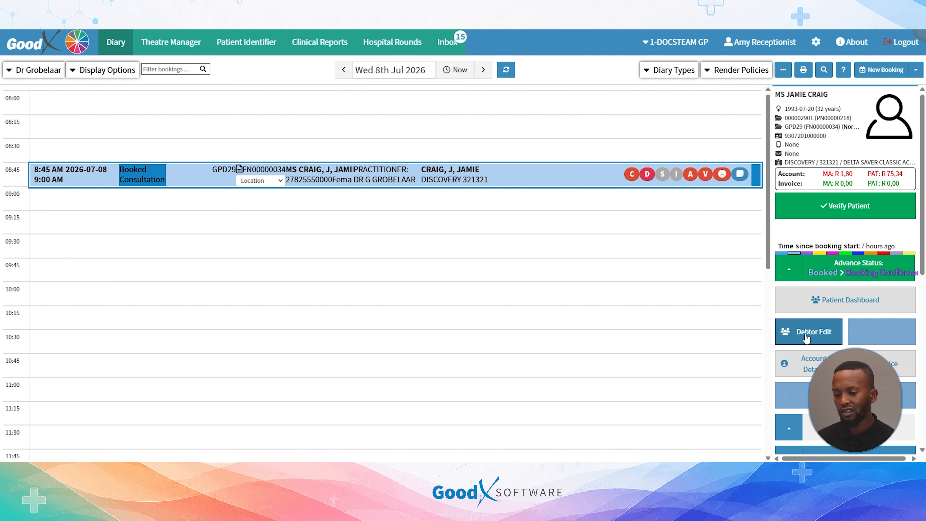
Step: Check whether the receptionist's login can access the settings screen, and close it
left_click(816, 42)
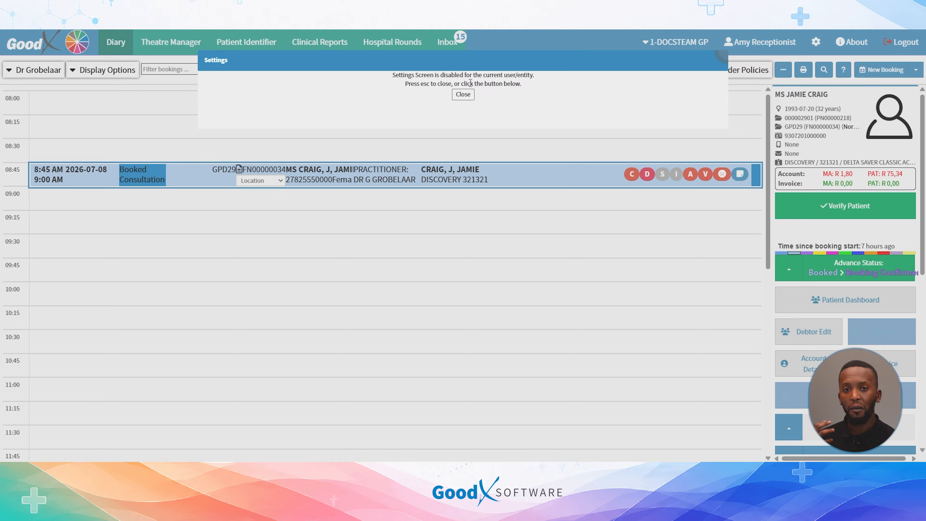
left_click(463, 94)
Step: Log out of the receptionist's account and log back in with the goodx user account
left_click(887, 46)
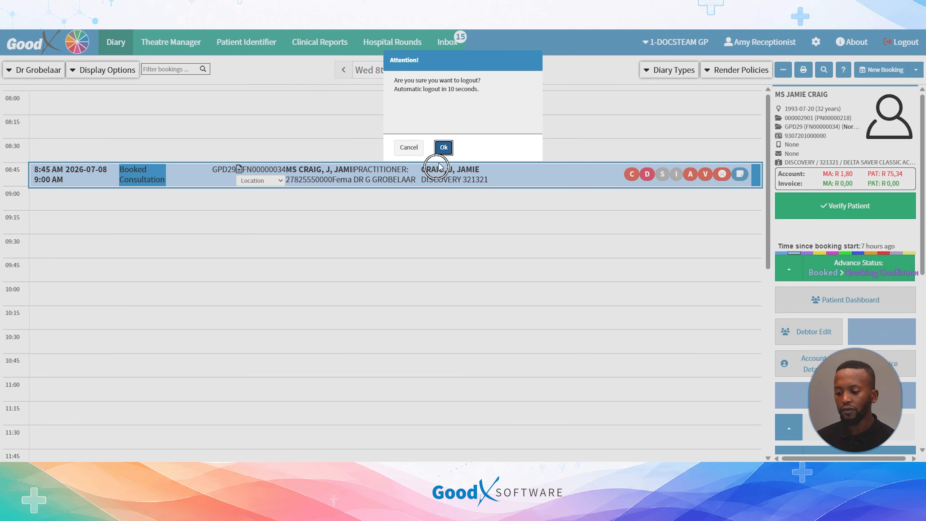
left_click(442, 145)
left_click(387, 233)
left_click(388, 306)
left_click(378, 286)
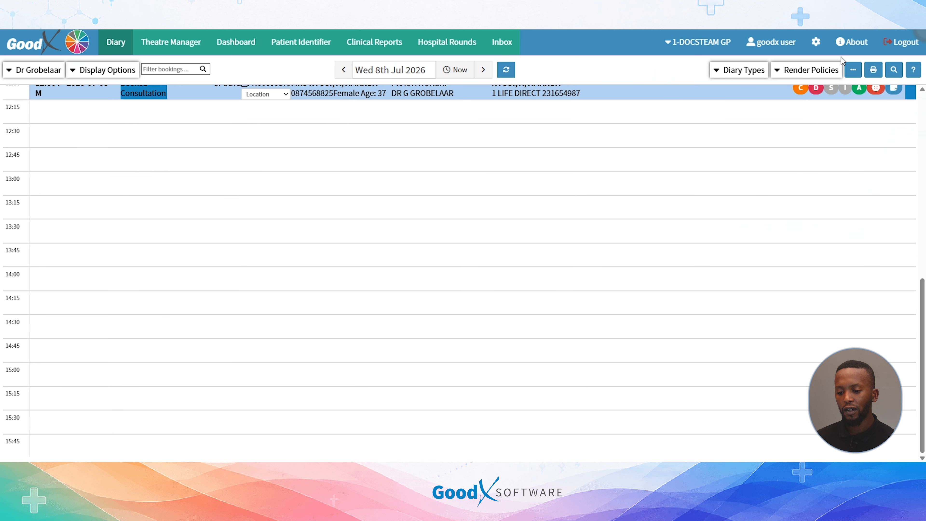
Step: Open the settings and expand the User Setup section under Entity Setup for DOCSTEAM GP
left_click(816, 42)
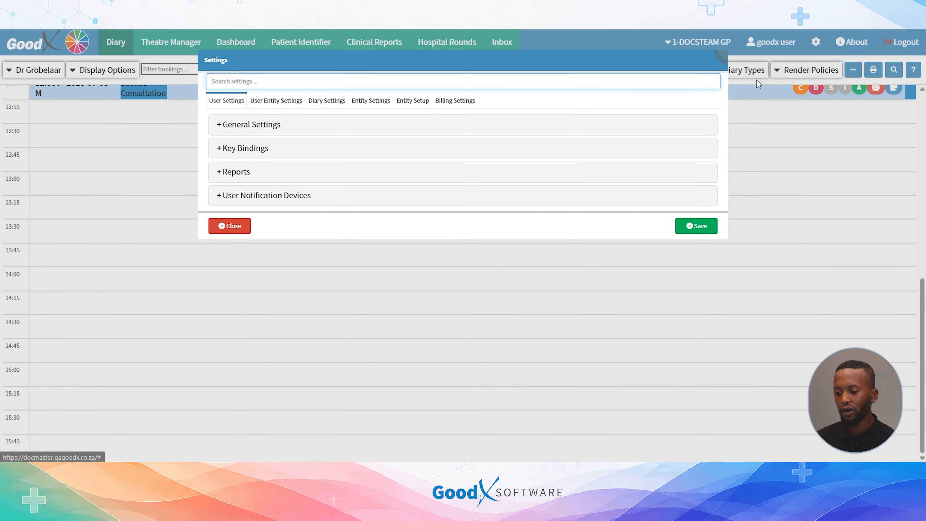
left_click(412, 103)
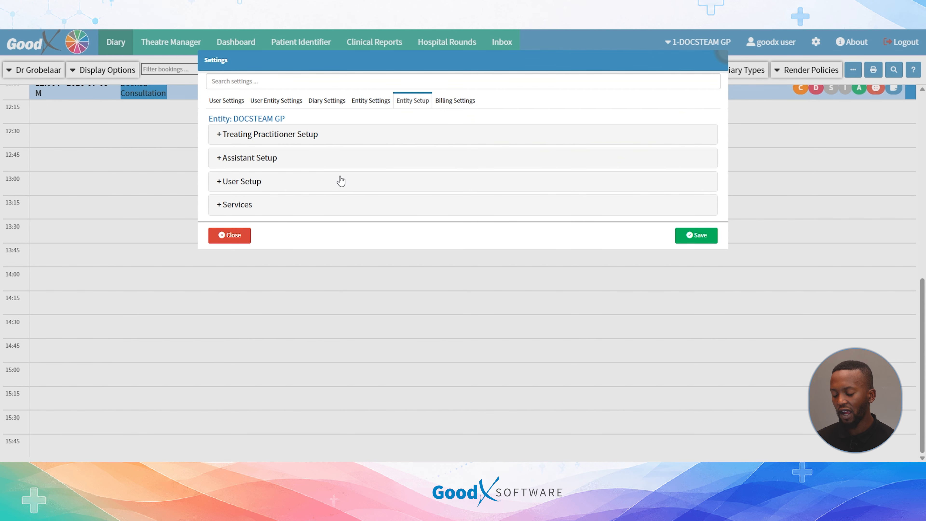
left_click(326, 184)
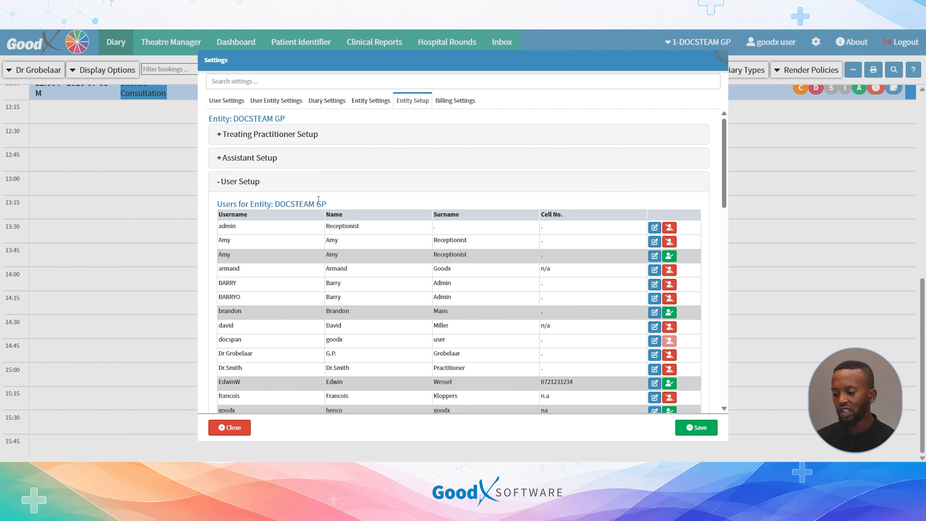
Step: Open the active receptionist user for editing and grant the superuser privilege for this entity
left_click(654, 242)
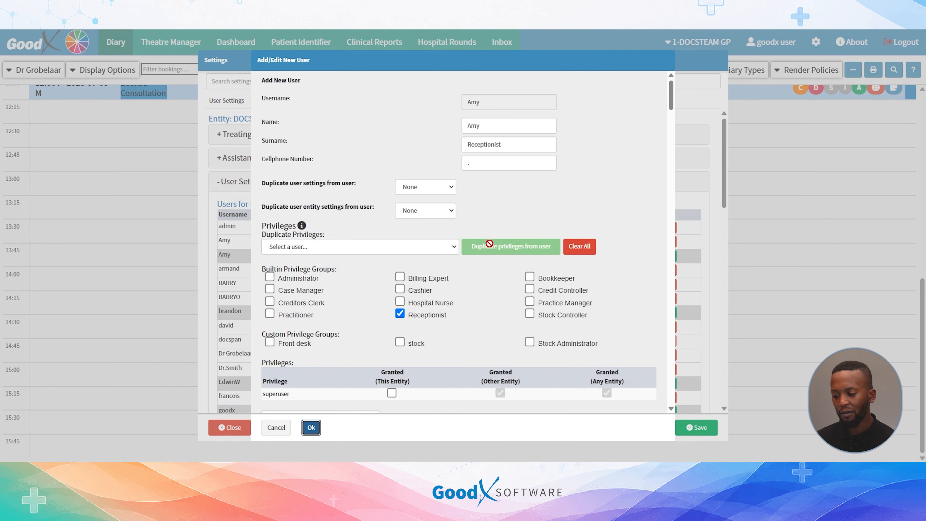
scroll(361, 332, "down", 3)
left_click(393, 288)
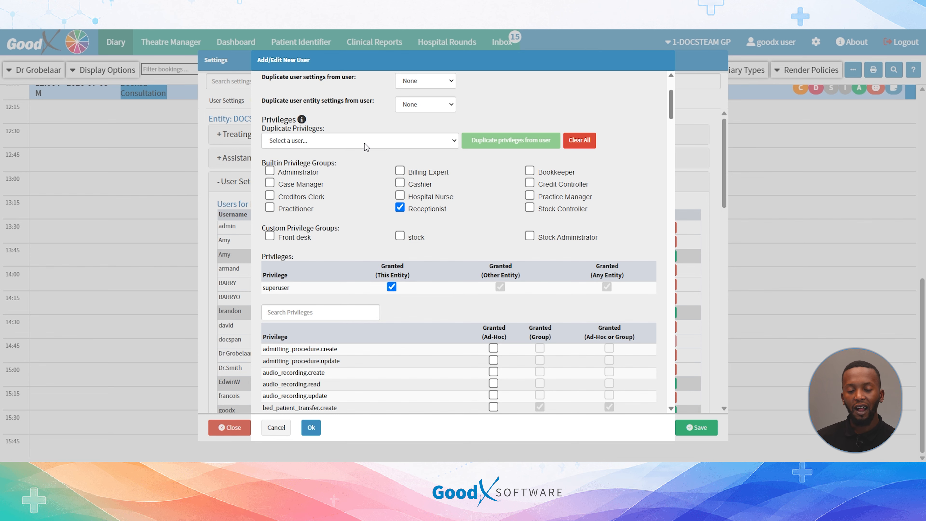
Step: Review the options for duplicating user settings and user entity settings from another user, and save the receptionist's privilege changes
scroll(367, 147, "up", 1)
scroll(367, 147, "up", 1)
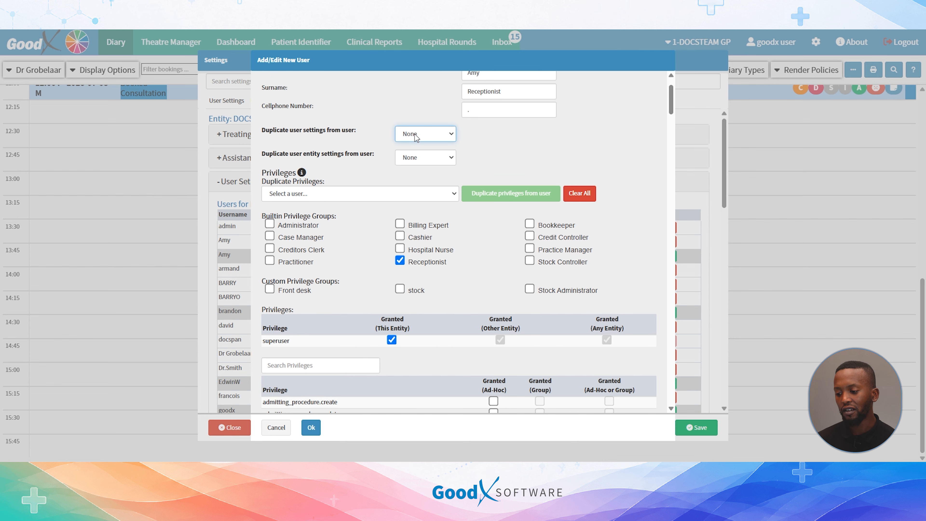
left_click_drag(291, 132, 333, 131)
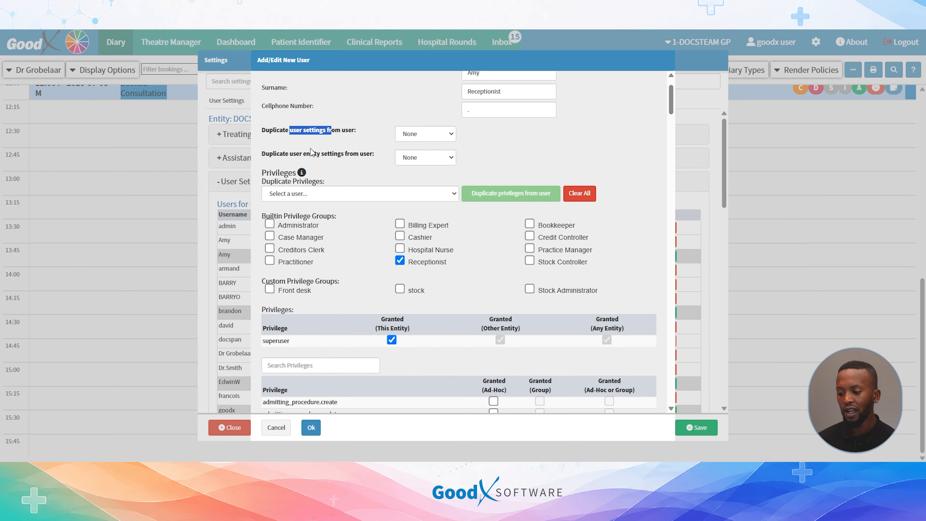
left_click_drag(292, 157, 338, 166)
left_click(431, 158)
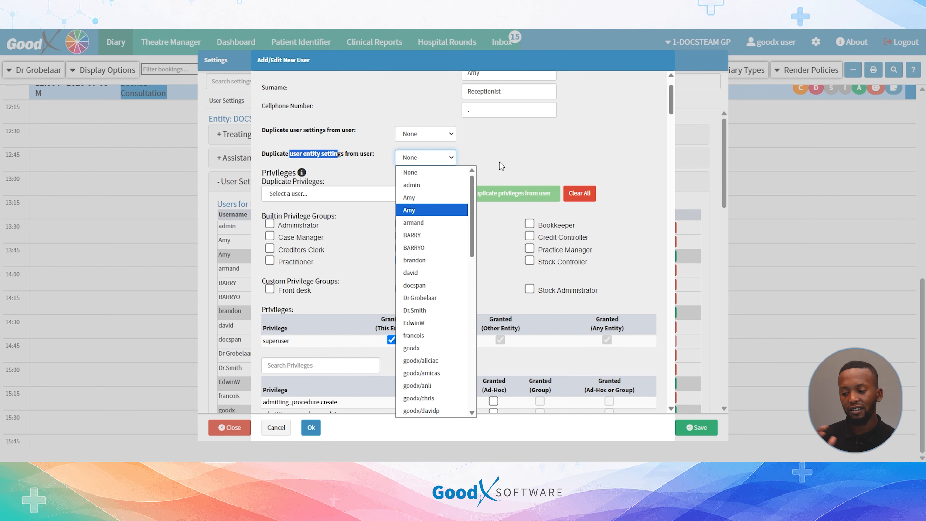
left_click(499, 162)
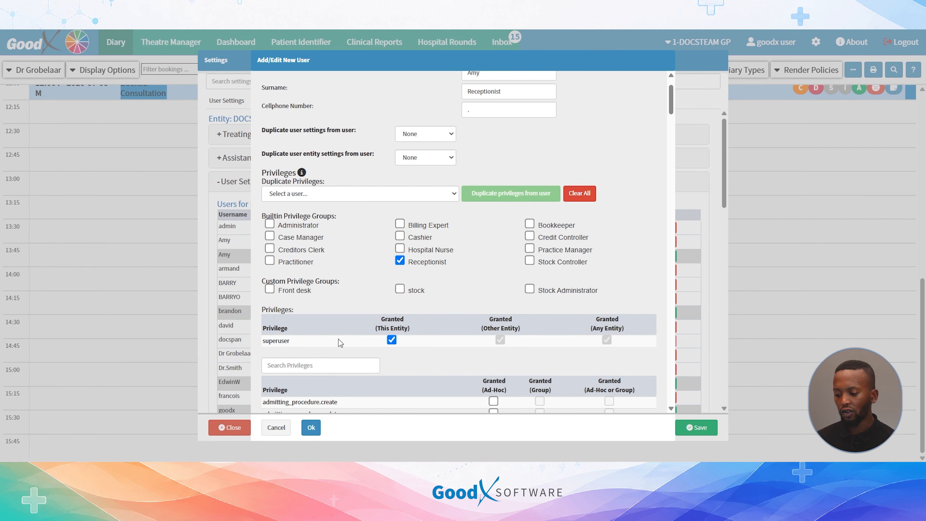
left_click(312, 426)
left_click(691, 428)
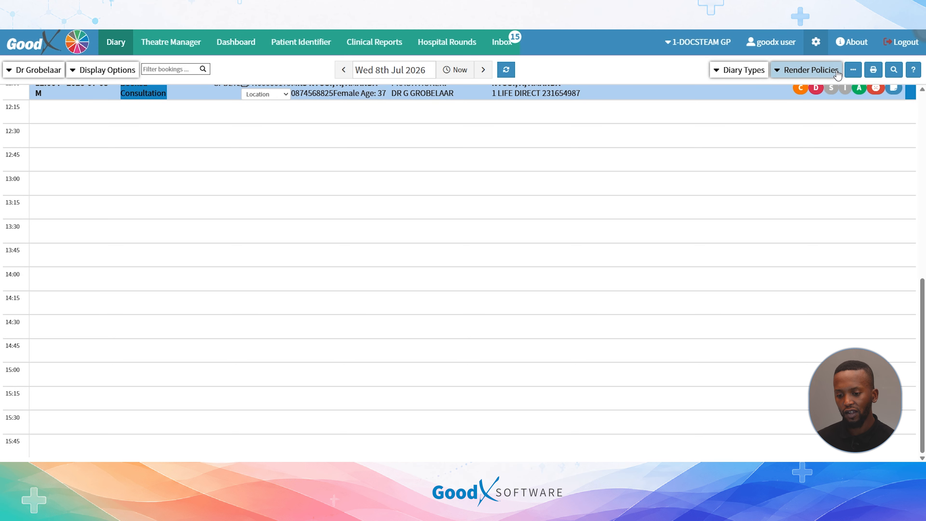
Step: Log out of the goodx user account and log in with the receptionist's saved account
left_click(895, 41)
left_click(442, 148)
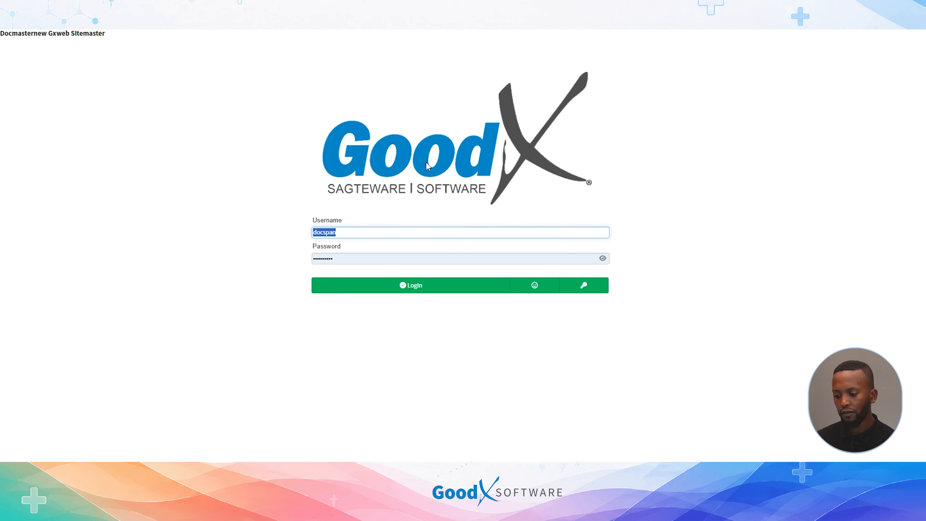
left_click(375, 233)
left_click(390, 290)
left_click(388, 286)
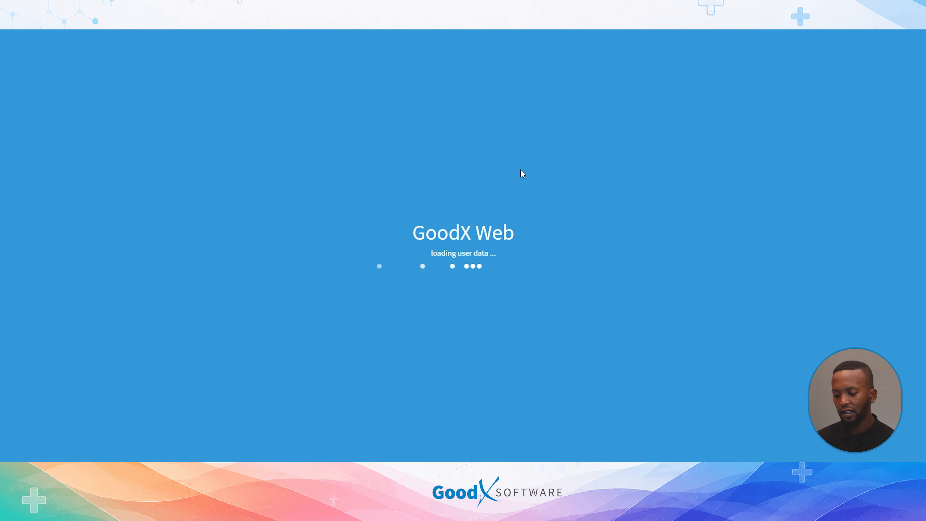
Step: Browse the General Settings under User Entity Settings, close the settings, and select the 8:45 AM booking in the diary
left_click(815, 41)
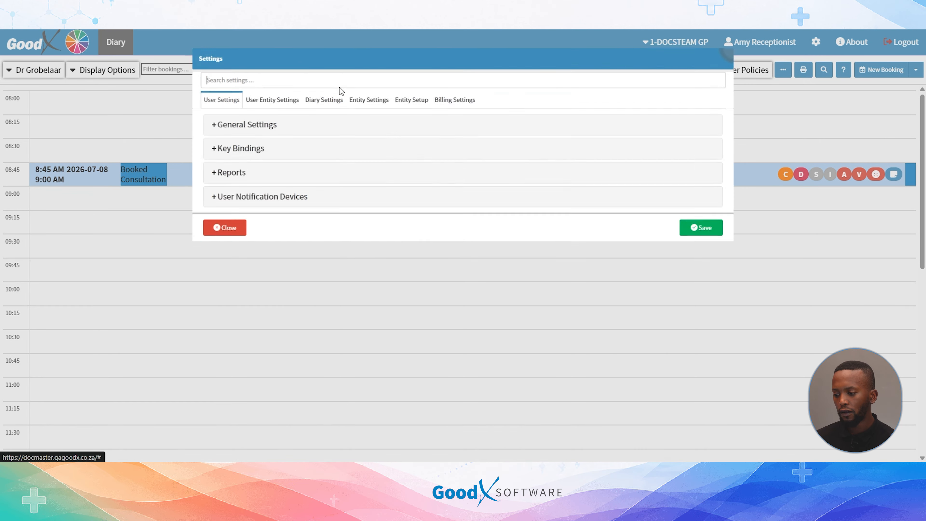
left_click(277, 102)
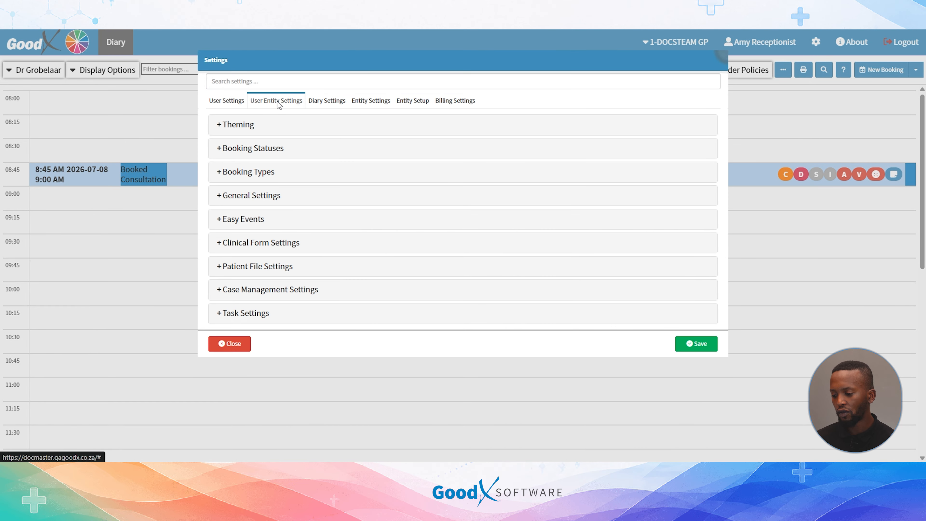
left_click(261, 200)
scroll(299, 220, "down", 5)
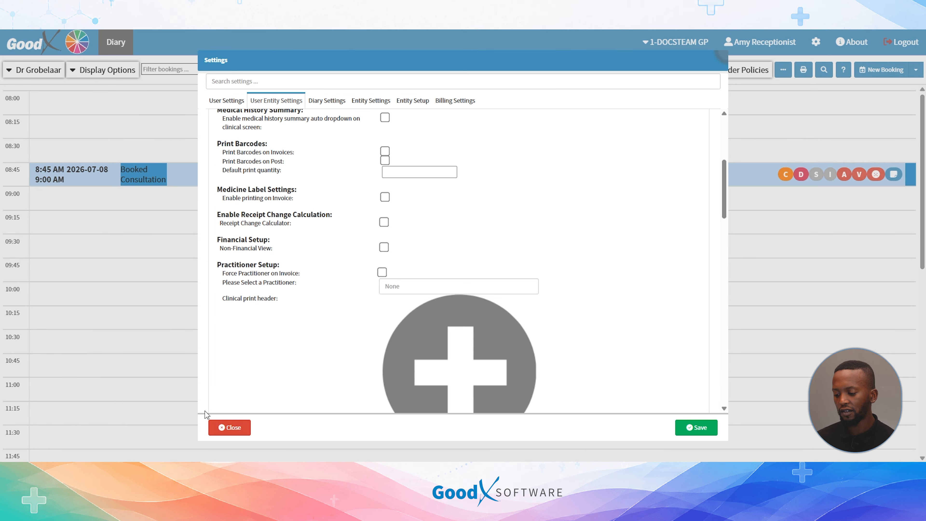
left_click(229, 429)
left_click(614, 175)
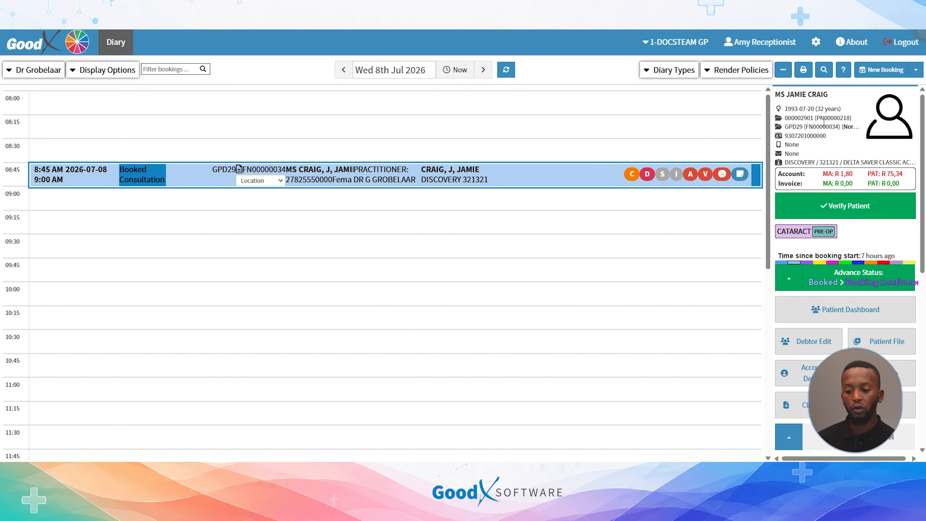
Step: Review the diary widget and sidebar button options in the User Entity Settings' General Settings, and close the settings
left_click(816, 42)
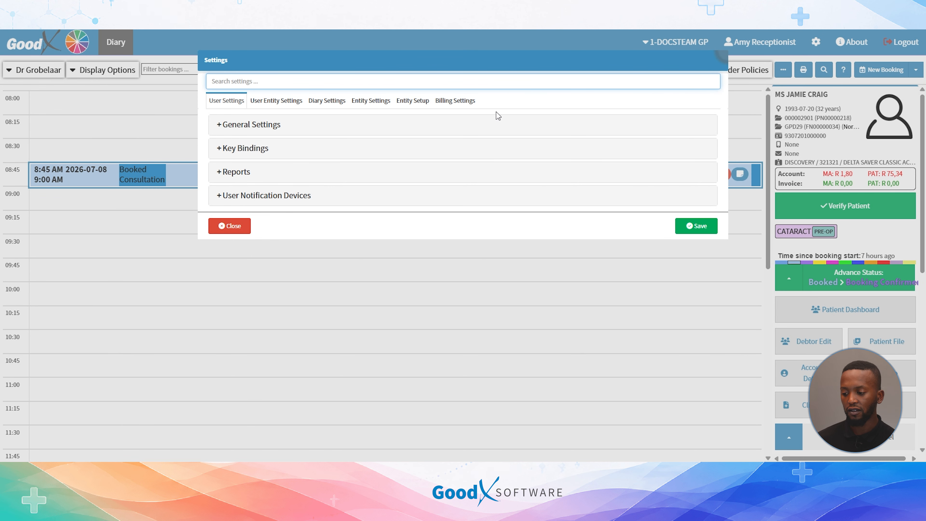
left_click(270, 101)
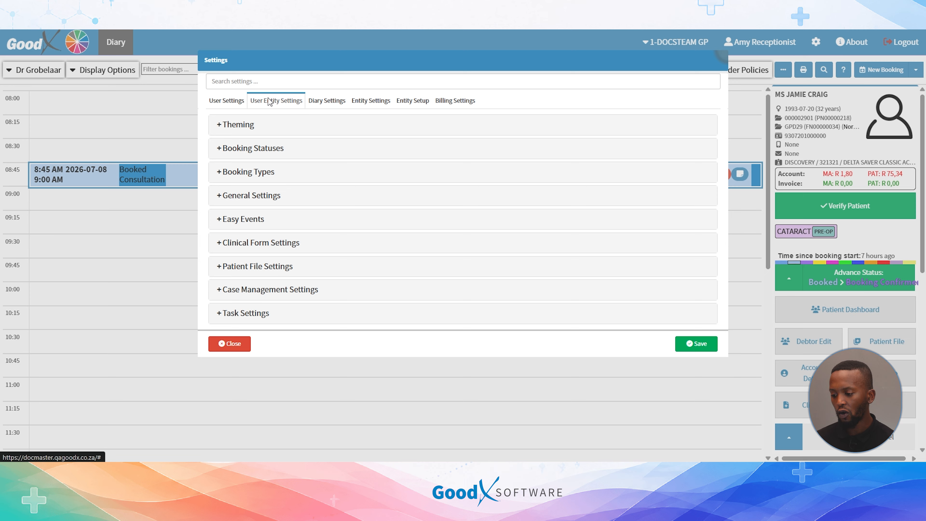
left_click(267, 197)
scroll(448, 261, "down", 10)
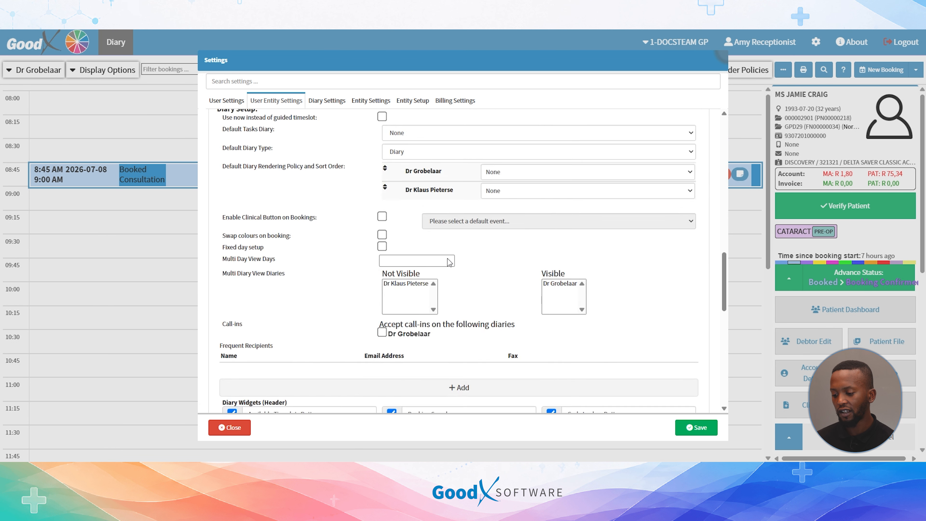
scroll(449, 262, "down", 2)
scroll(448, 262, "up", 5)
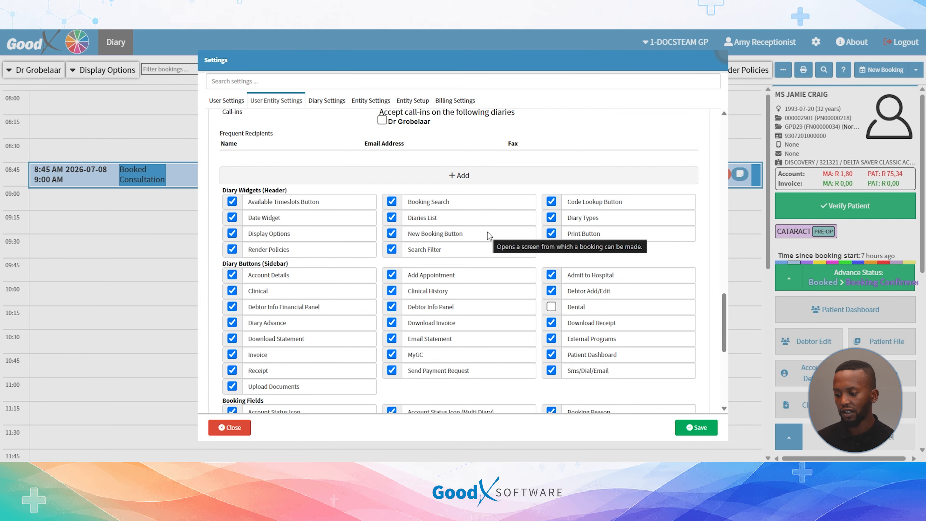
left_click(241, 436)
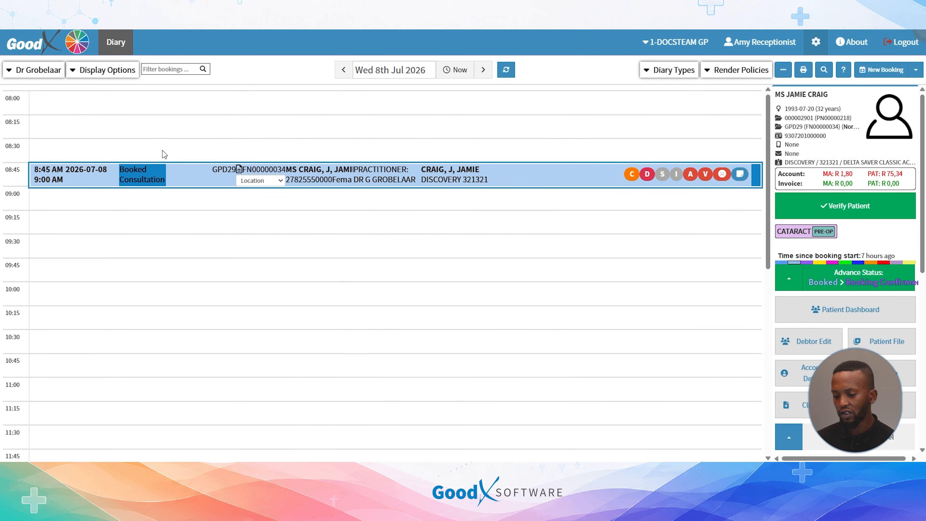
Step: Open the Diary module and bring up the Diary Widgets (Header) options in the General Settings of User Entity Settings
left_click(77, 42)
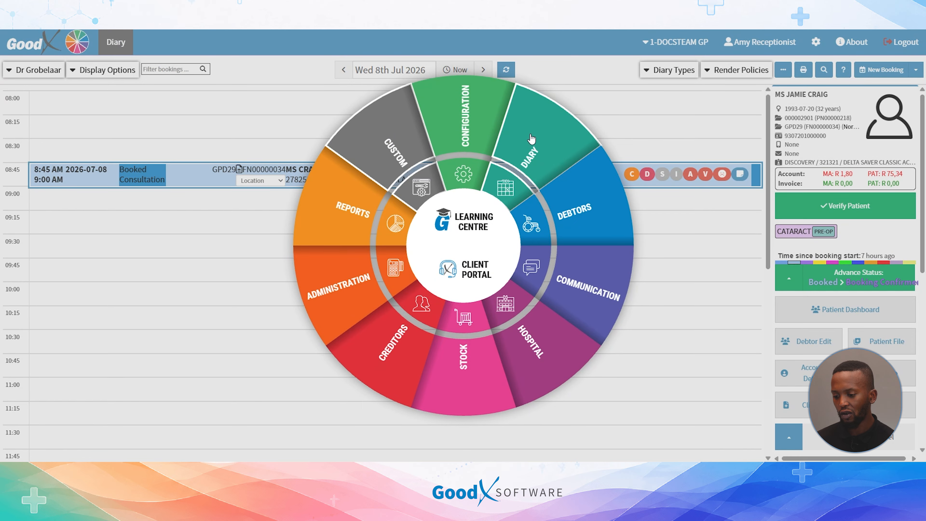
left_click(531, 138)
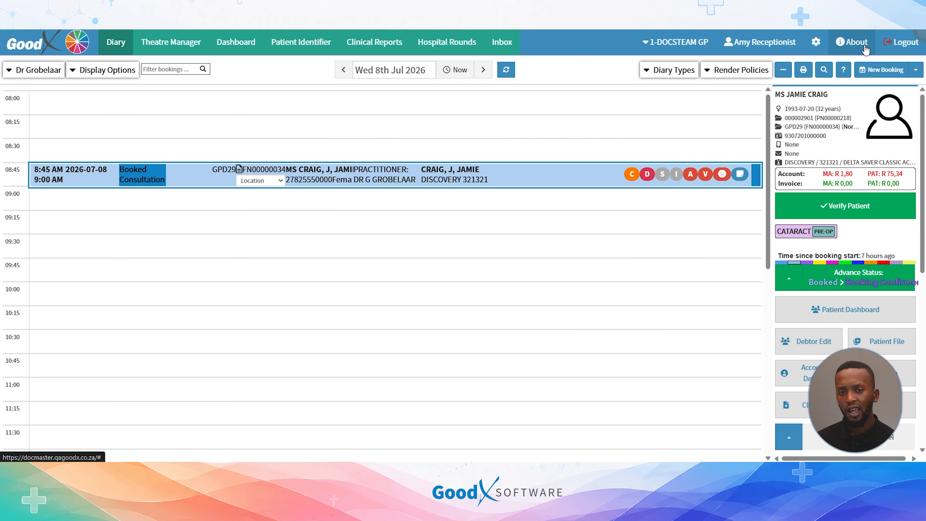
left_click(816, 43)
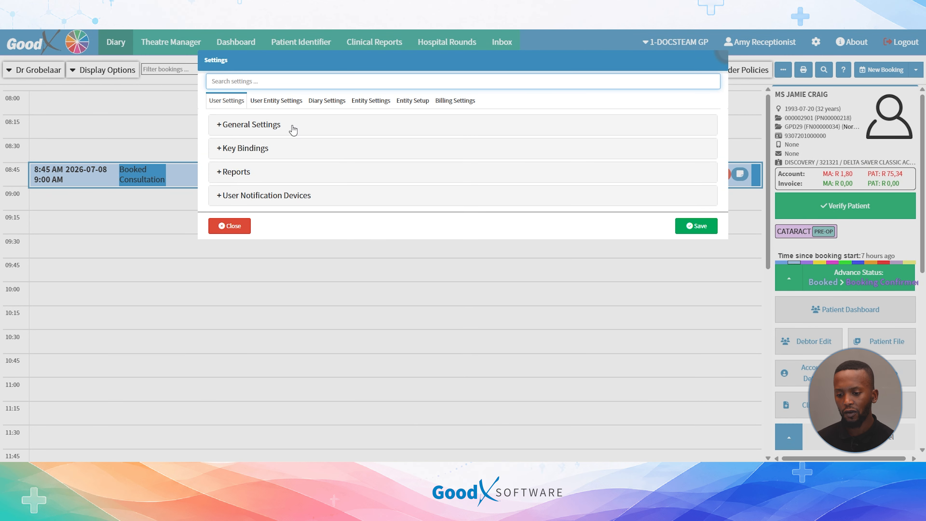
left_click(274, 101)
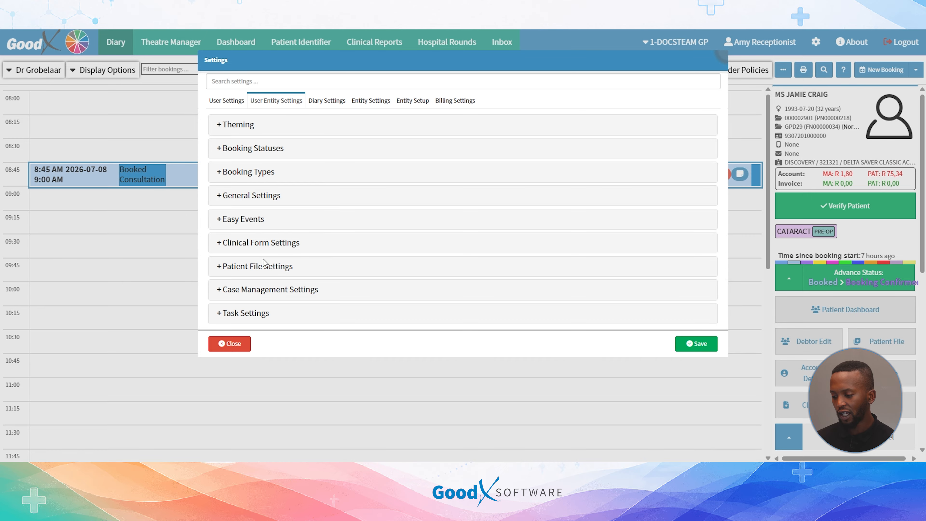
left_click(258, 197)
scroll(312, 250, "down", 10)
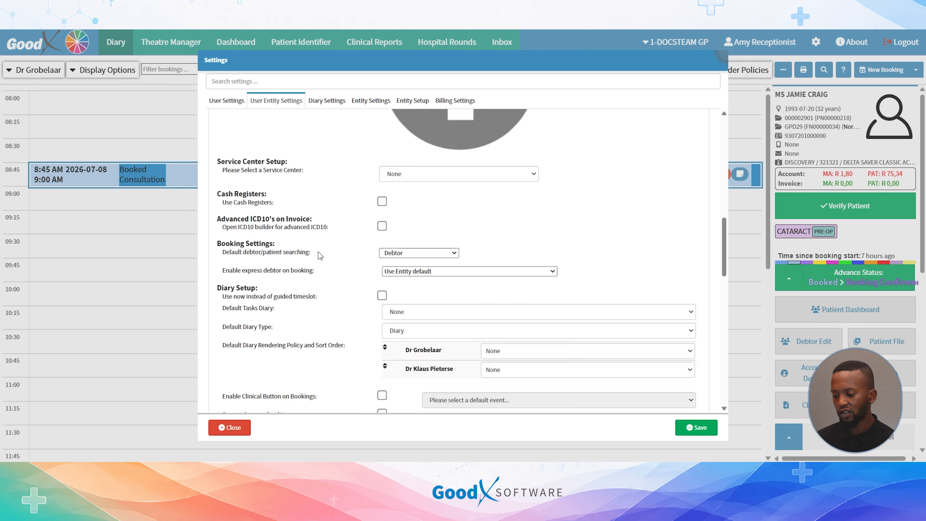
scroll(341, 270, "down", 3)
scroll(413, 310, "down", 3)
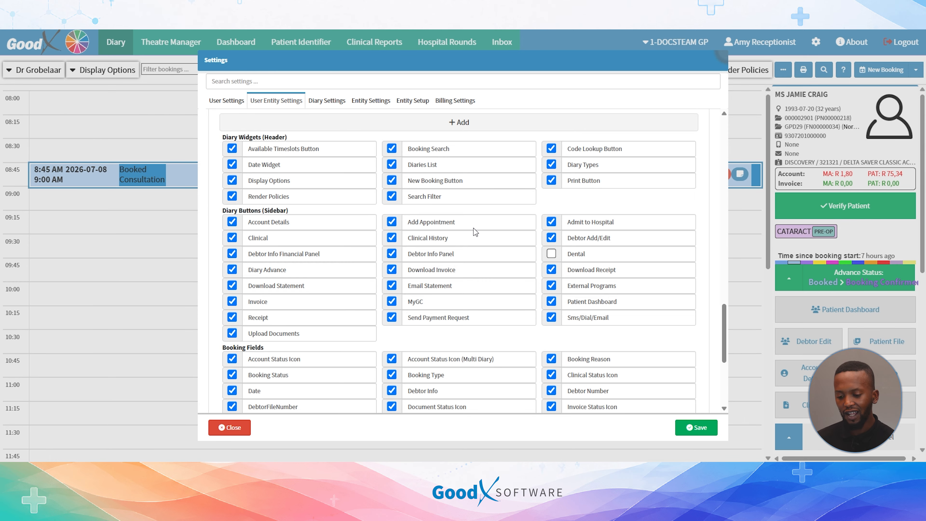
scroll(363, 294, "up", 2)
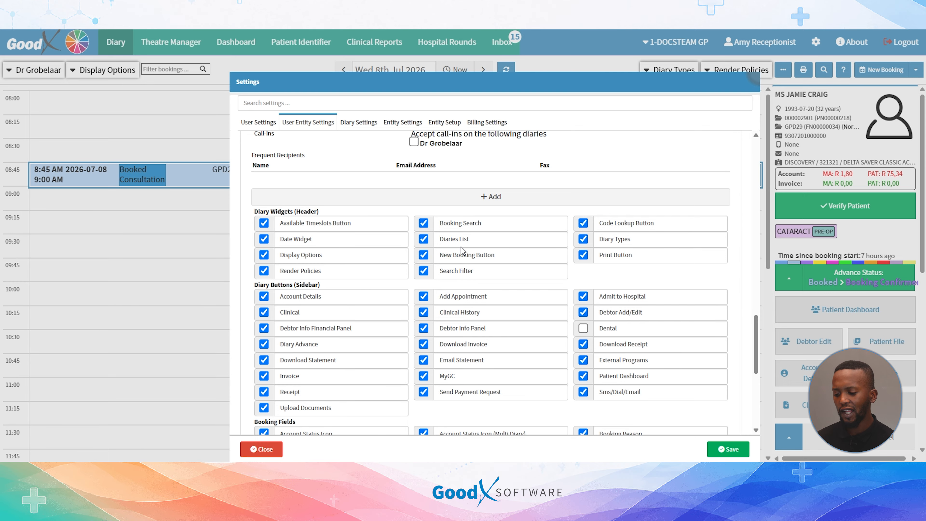
Step: Disable the Render Policies, Display Options, Search Filter, New Booking Button, Print Button, Diary Types, Code Lookup Button, Booking Search and Diaries List header widgets
left_click(264, 270)
left_click(264, 255)
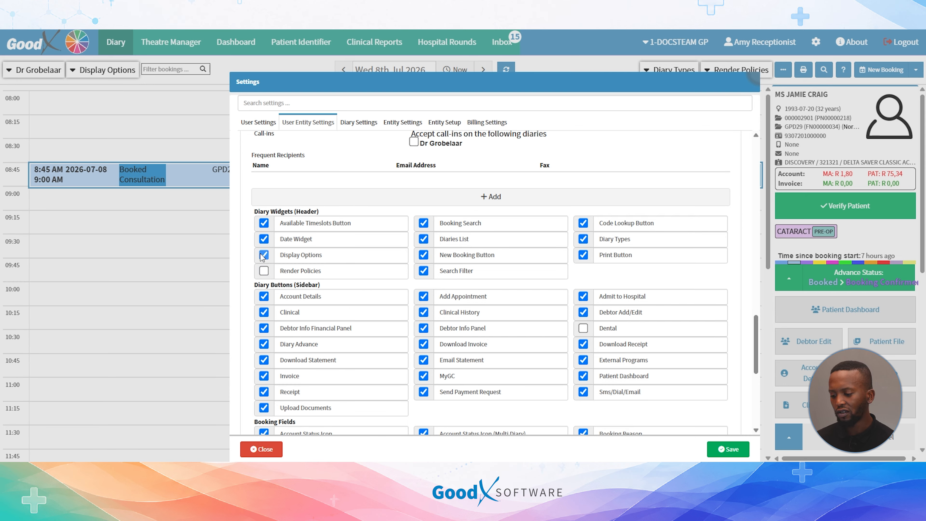
left_click(424, 271)
left_click(423, 255)
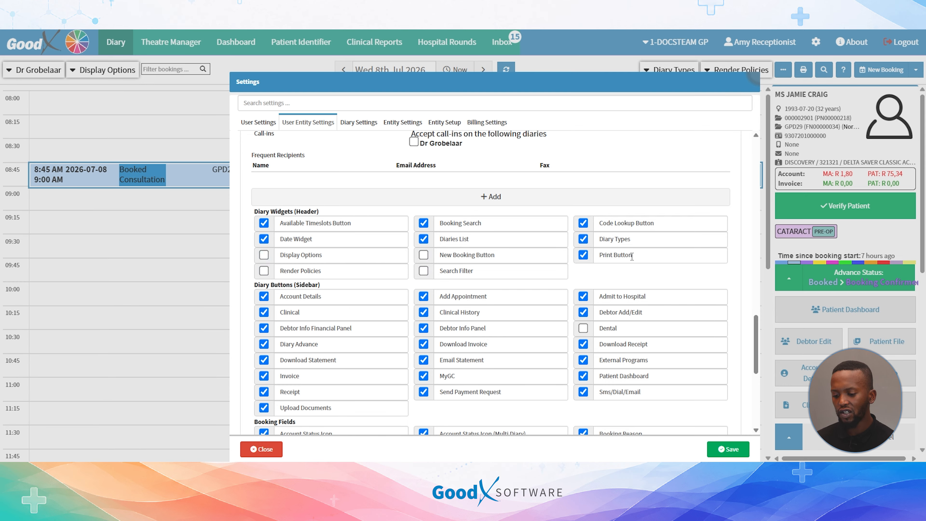
left_click(584, 254)
left_click(583, 239)
left_click(583, 223)
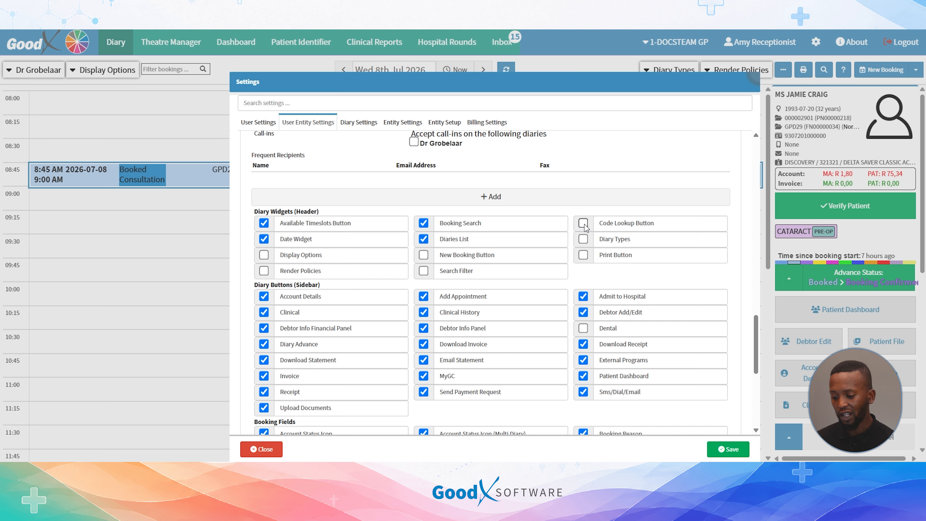
left_click(424, 223)
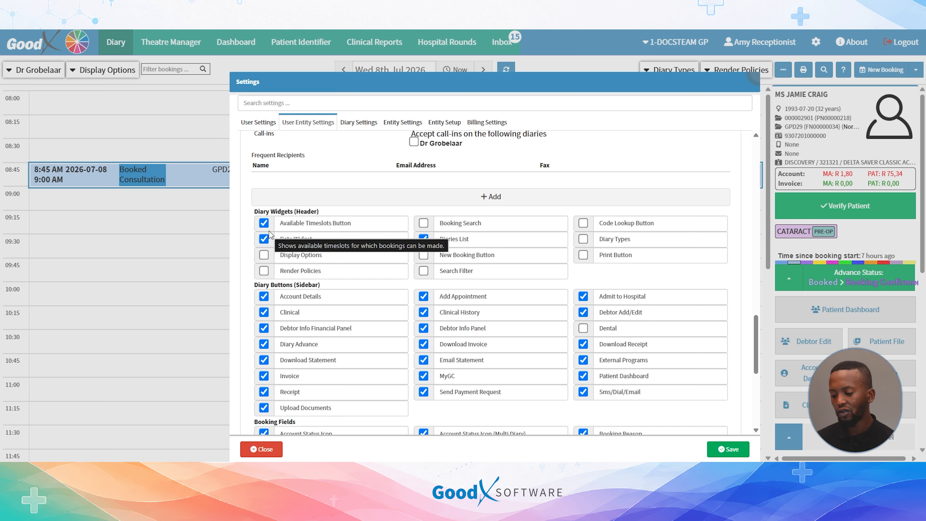
left_click(423, 239)
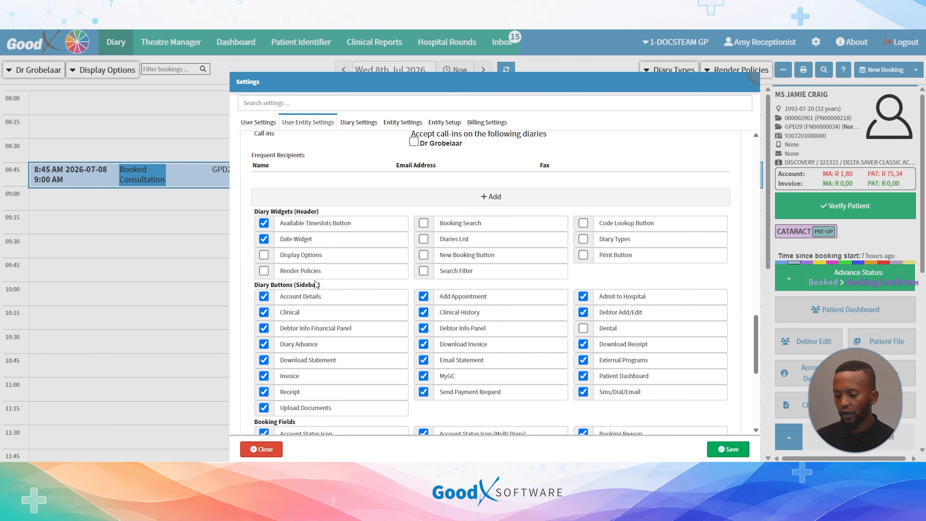
Step: Disable the Clinical, Debtor Info Financial Panel, Diary Advance, Invoice and Receipt buttons under Diary Buttons (Sidebar)
scroll(307, 210, "down", 3)
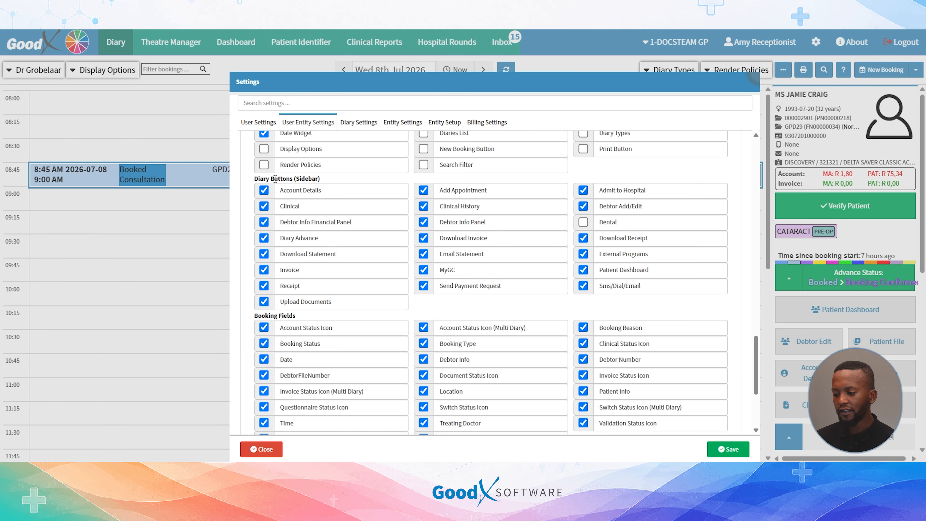
left_click_drag(275, 178, 363, 159)
left_click_drag(393, 84, 343, 83)
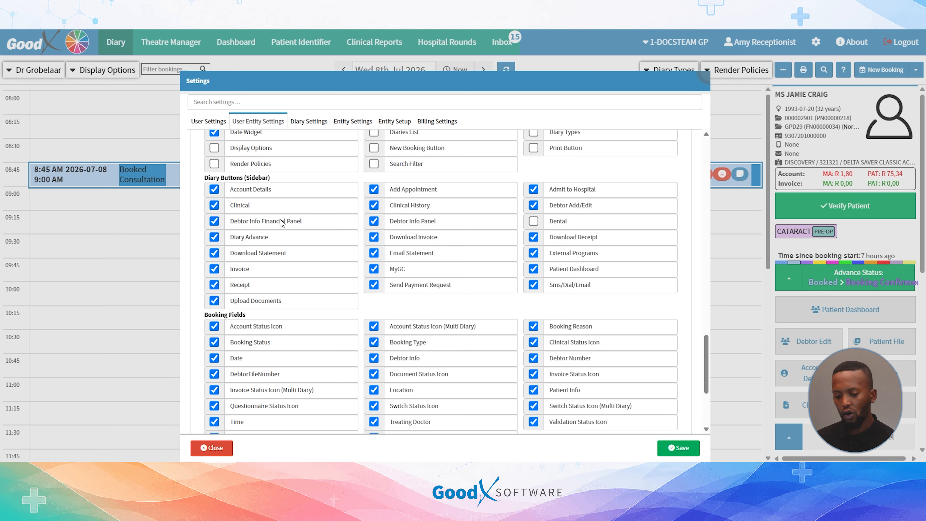
left_click(214, 205)
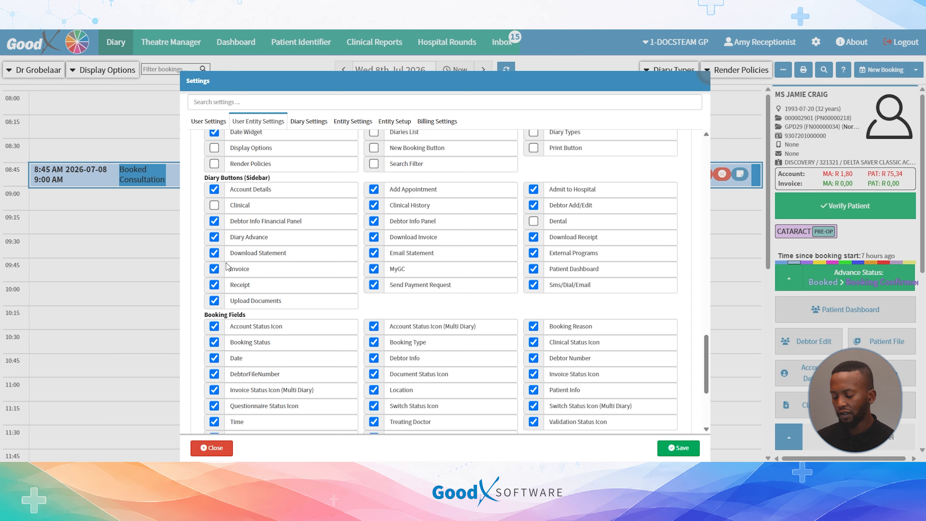
left_click(214, 237)
left_click(214, 221)
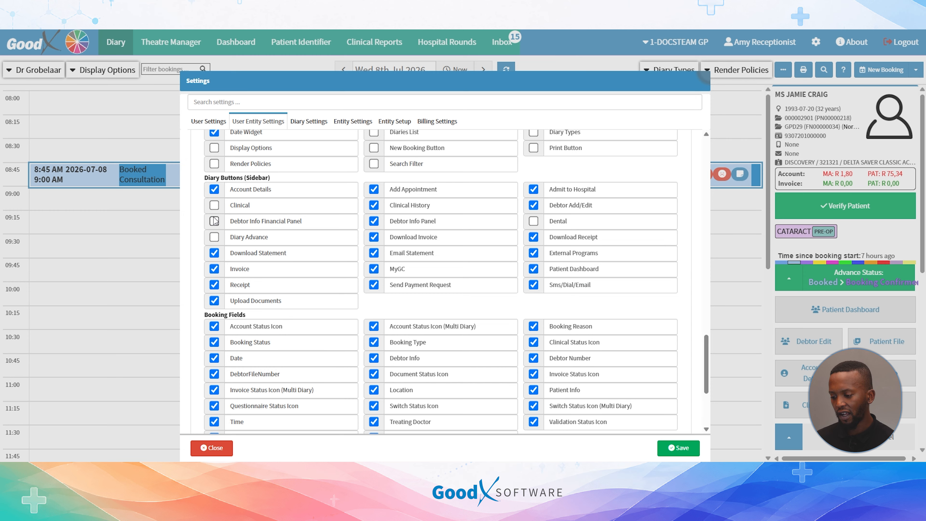
left_click(214, 253)
left_click(214, 268)
left_click(211, 288)
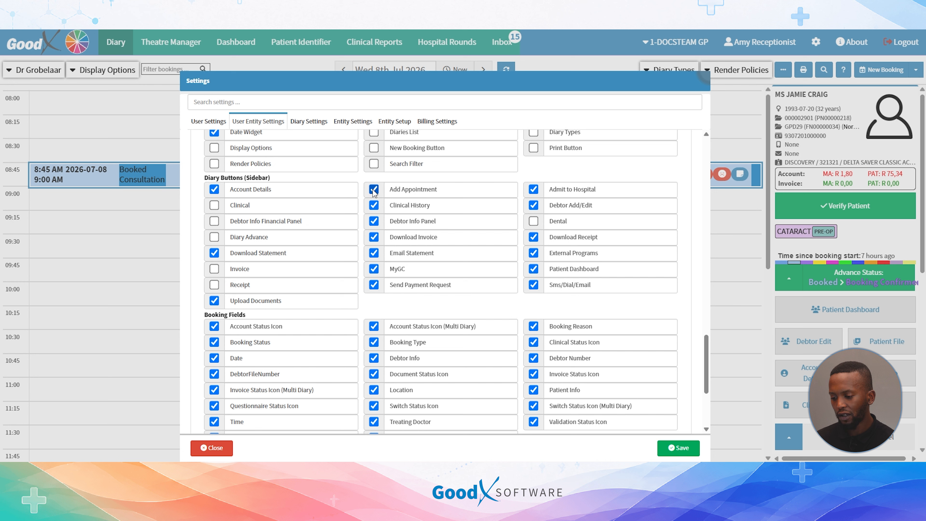
Step: Disable the Clinical History, Debtor Info Panel, Download Invoice and Send Payment Request sidebar buttons
left_click(374, 205)
left_click(374, 221)
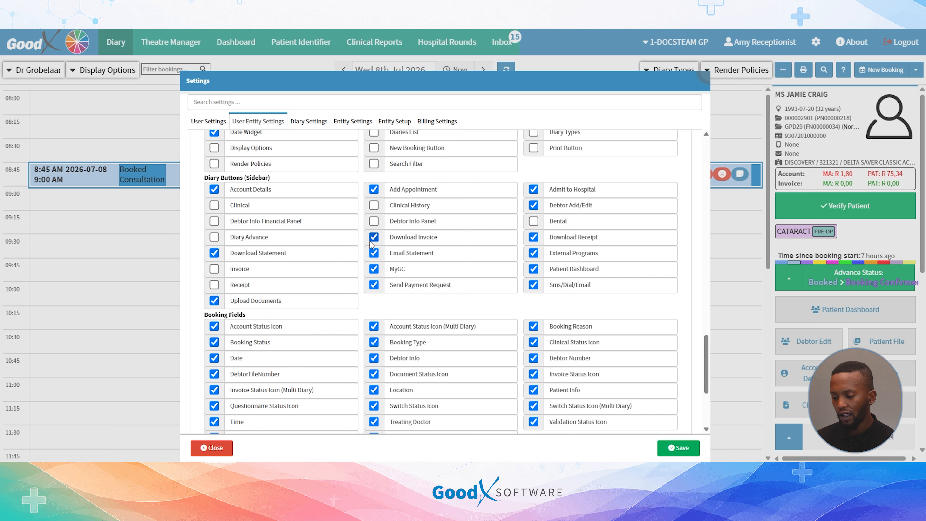
left_click(373, 238)
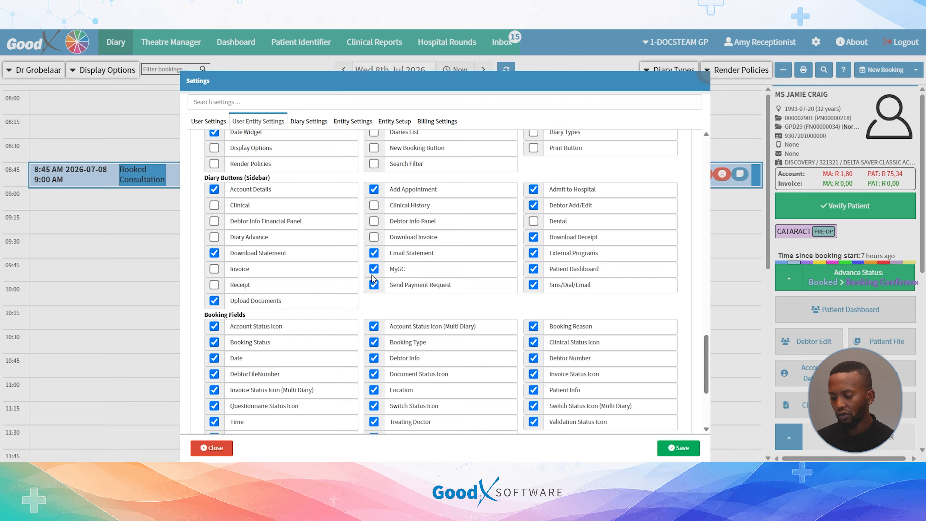
left_click(374, 285)
Step: Disable the Admit to Hospital, Download Receipt, External Programs, Patient Dashboard and Sms/Dial/Email sidebar buttons
left_click(534, 190)
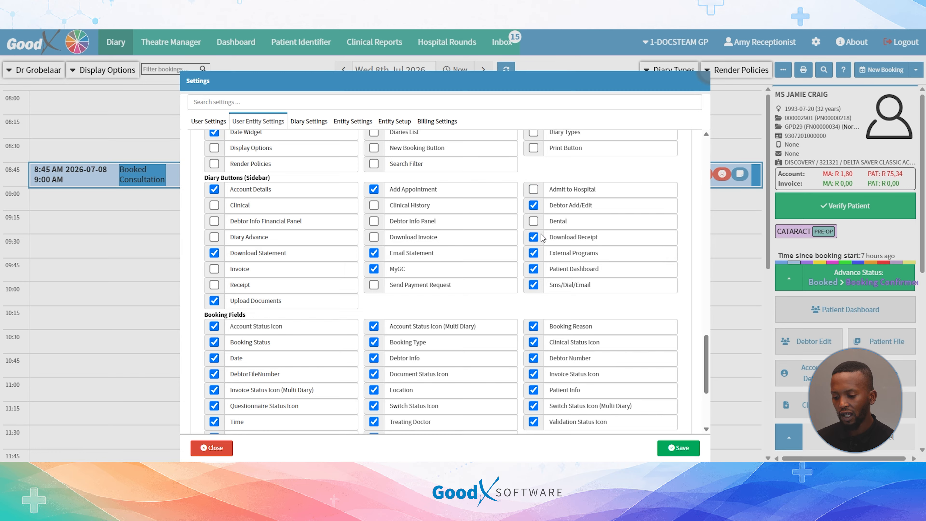
left_click(533, 237)
left_click(534, 254)
left_click(534, 269)
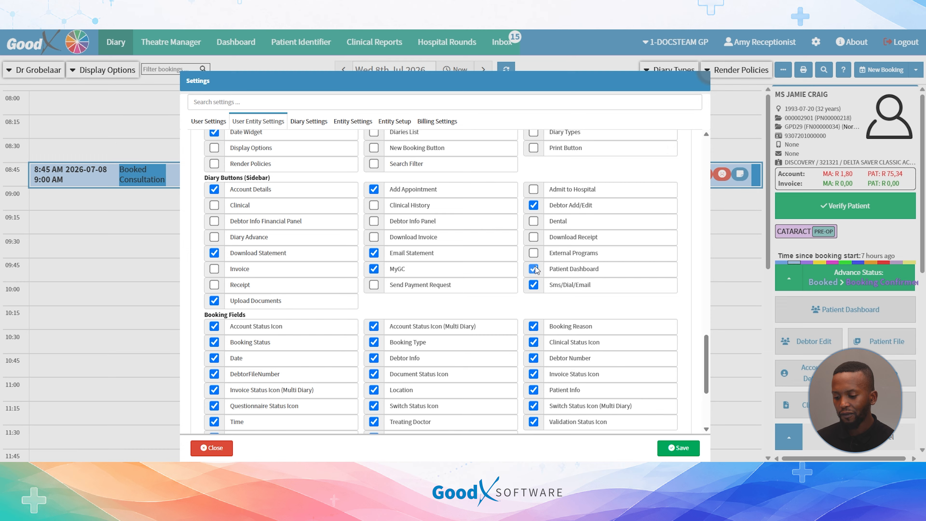
left_click(533, 285)
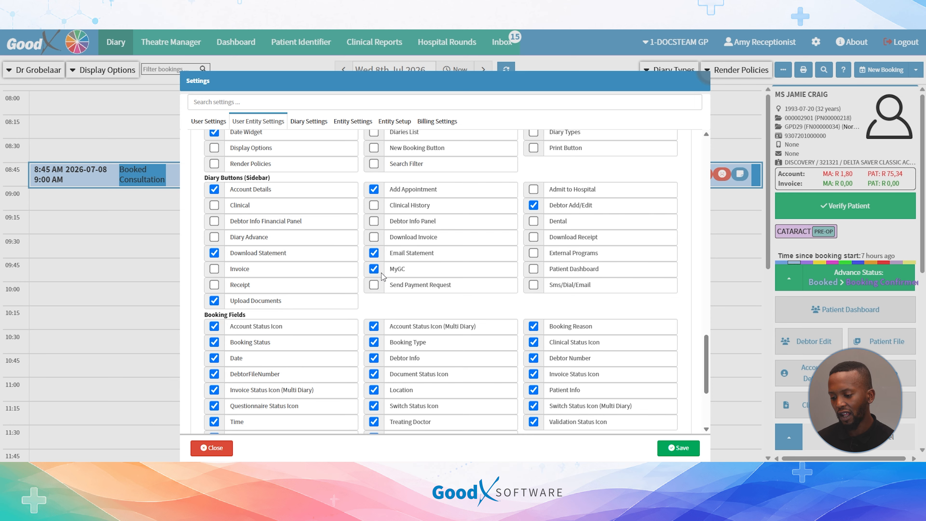
Step: Disable the Account Status Icon, Date, Debtor Info and Debtor Number options under Booking Fields
scroll(333, 277, "down", 4)
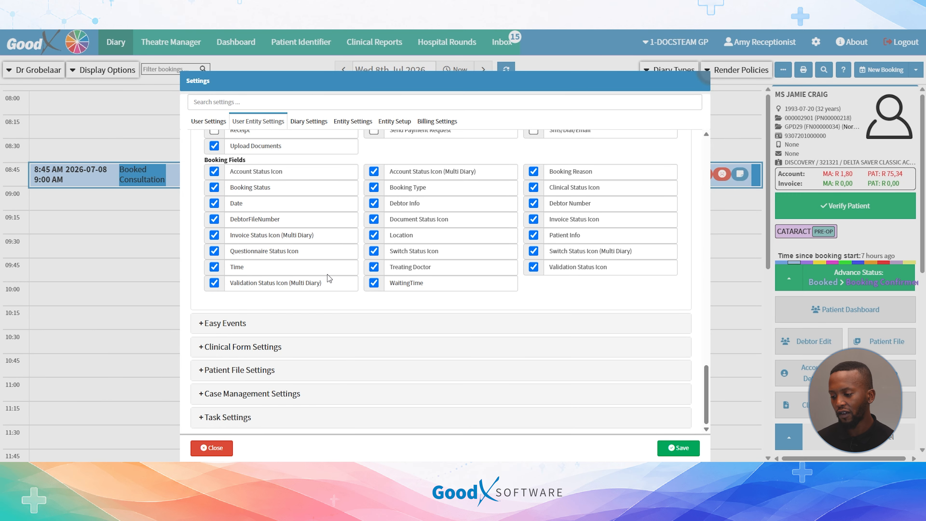
left_click_drag(294, 82, 510, 83)
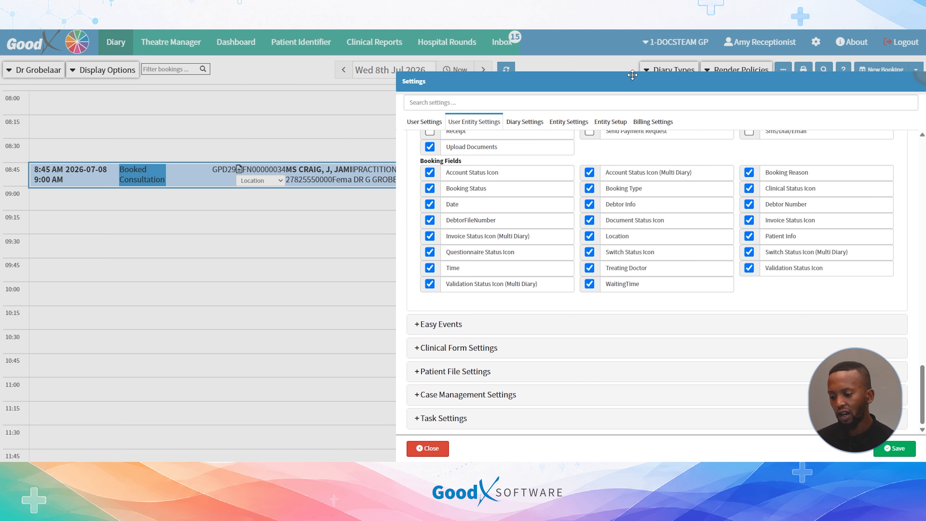
left_click_drag(633, 75, 564, 71)
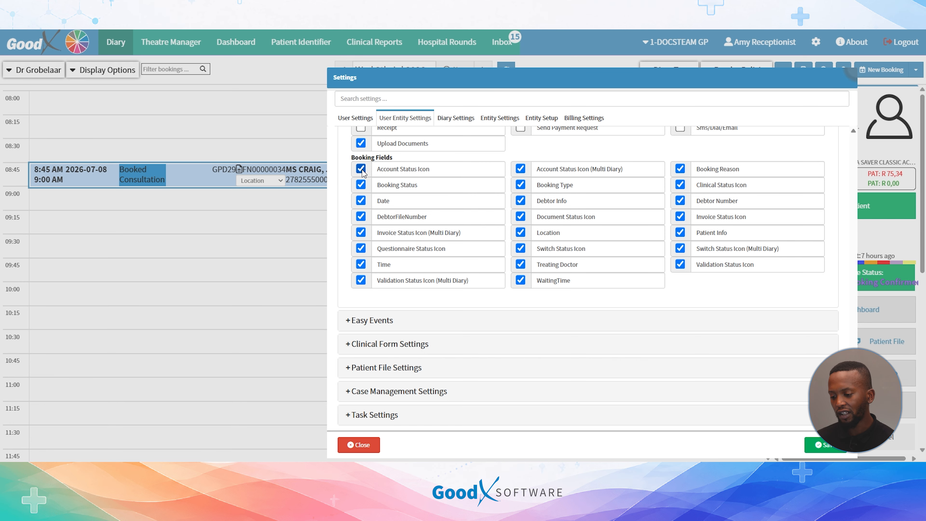
left_click_drag(527, 80, 247, 73)
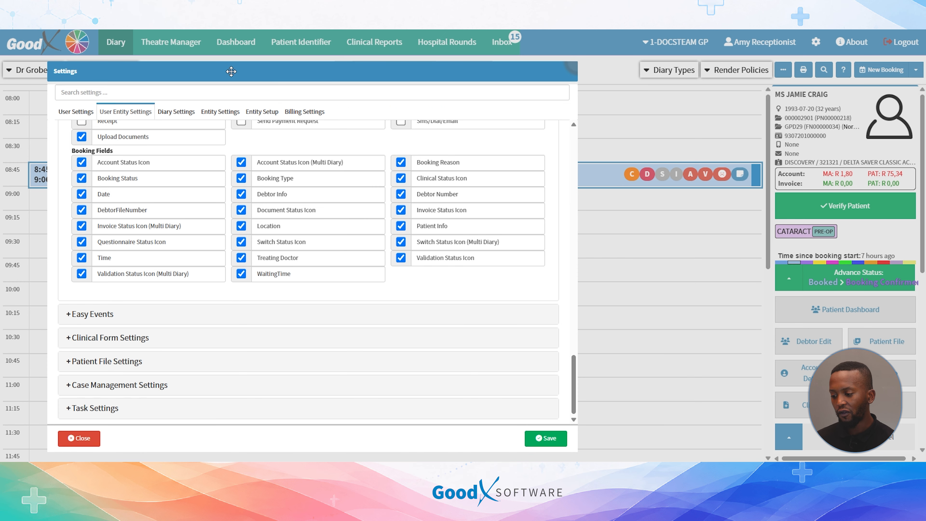
left_click_drag(234, 73, 372, 72)
left_click(220, 162)
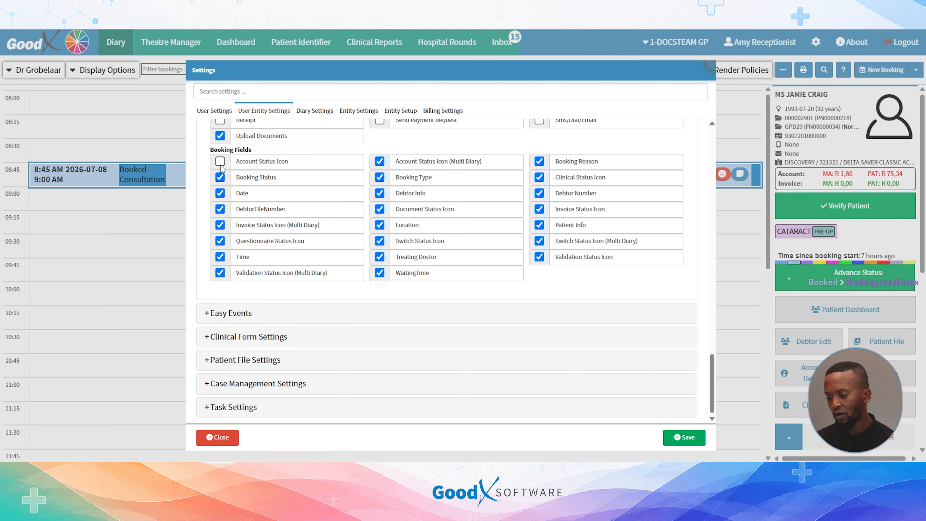
left_click(221, 193)
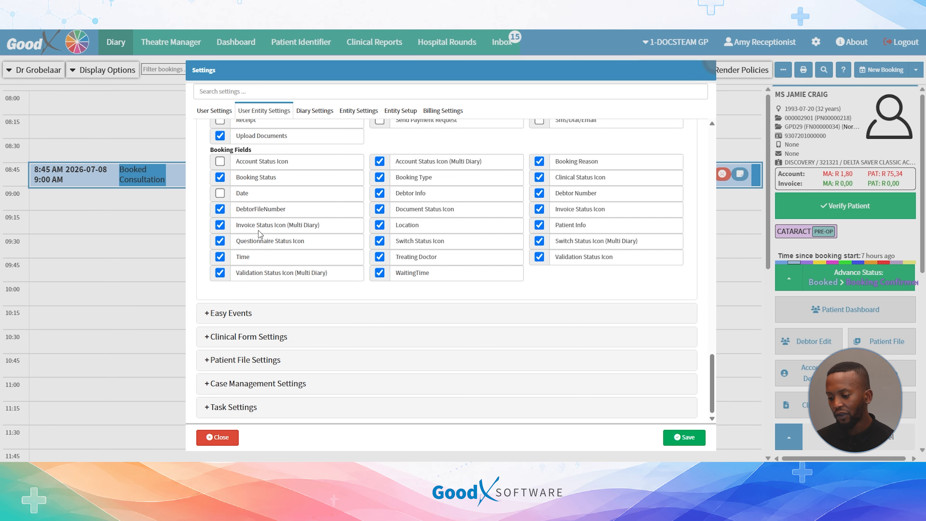
left_click(380, 193)
left_click(539, 193)
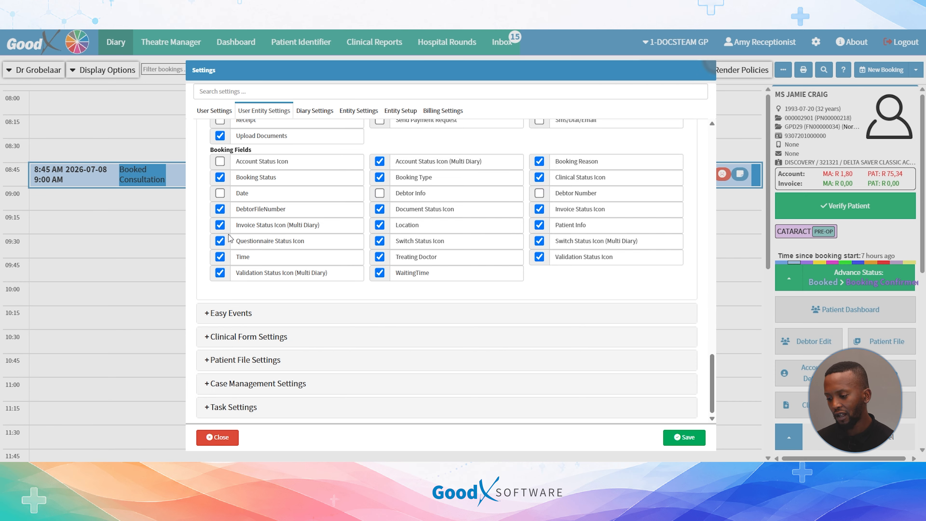
Step: Disable the Invoice Status Icon (Multi Diary), Questionnaire Status Icon, Time, Location, Switch Status Icon and WaitingTime booking fields
left_click_drag(288, 211, 238, 211)
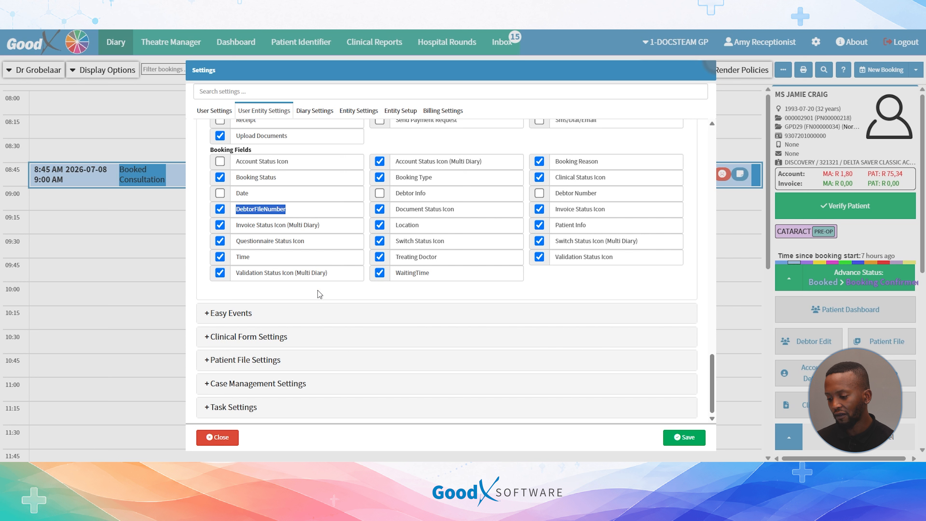
left_click(220, 225)
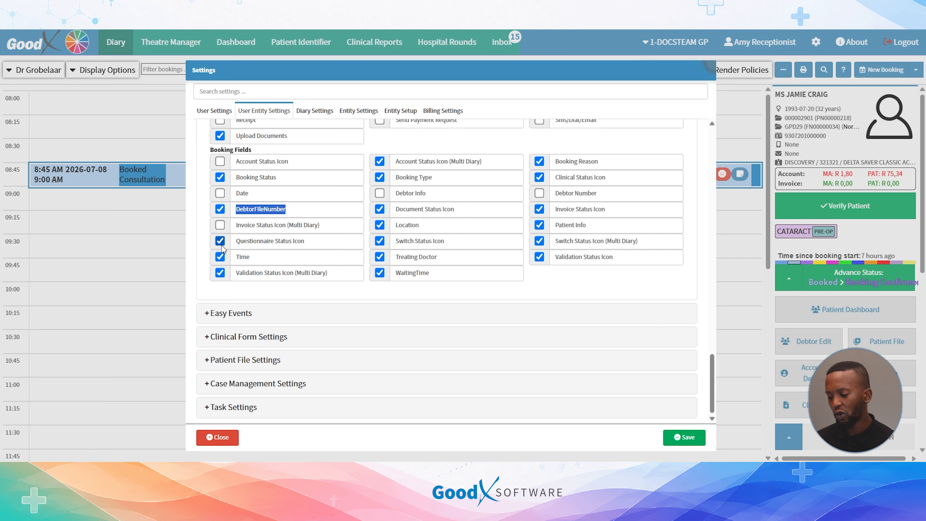
left_click(220, 240)
left_click(220, 257)
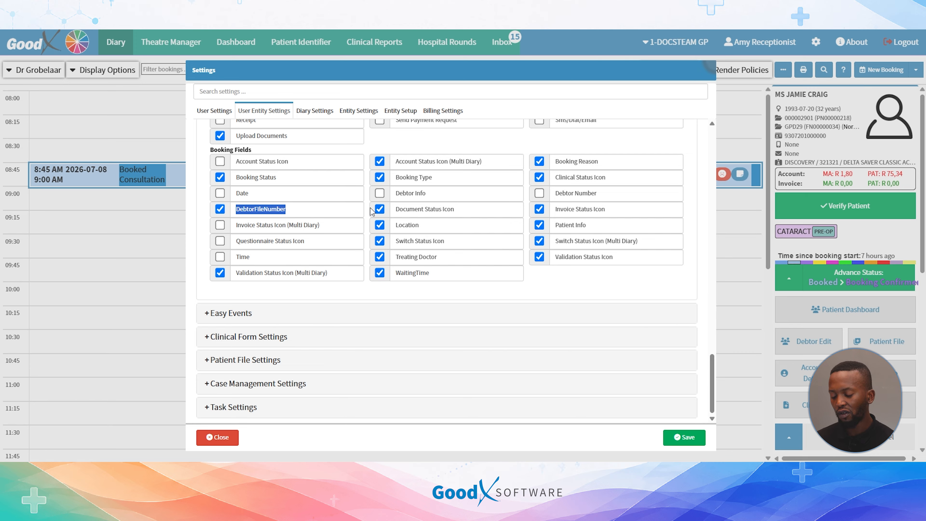
left_click(382, 227)
left_click(382, 243)
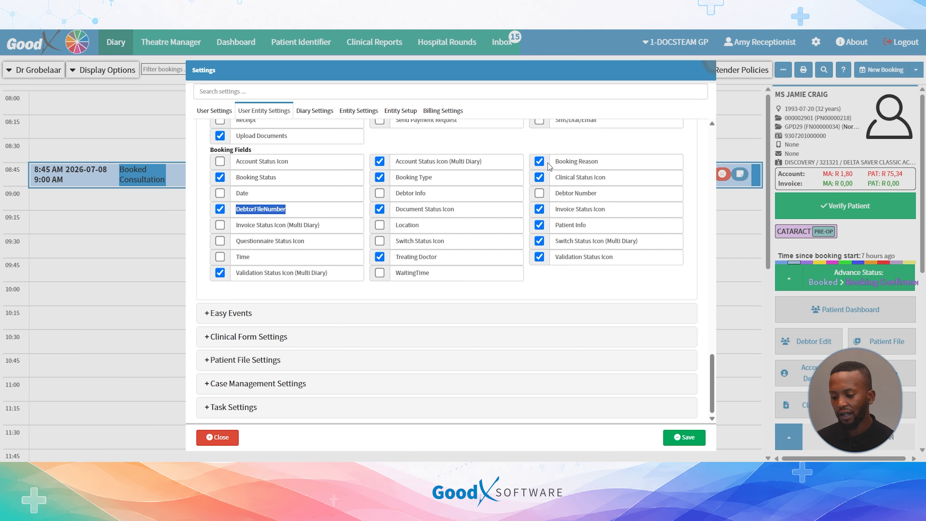
Step: Disable the Clinical Status Icon, Invoice Status Icon, Patient Info, Switch Status Icon (Multi Diary) and Validation Status Icon booking fields
left_click(539, 178)
left_click(540, 209)
left_click(539, 227)
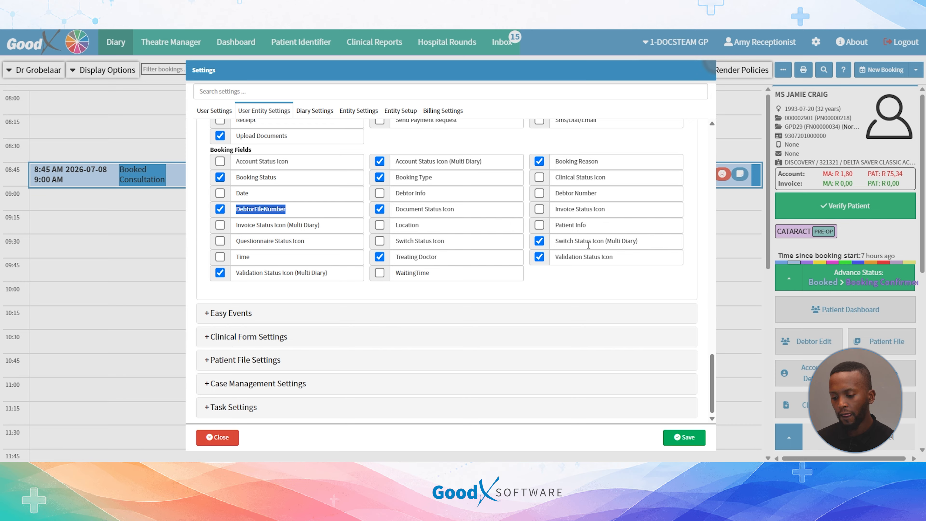
left_click(539, 242)
left_click(541, 258)
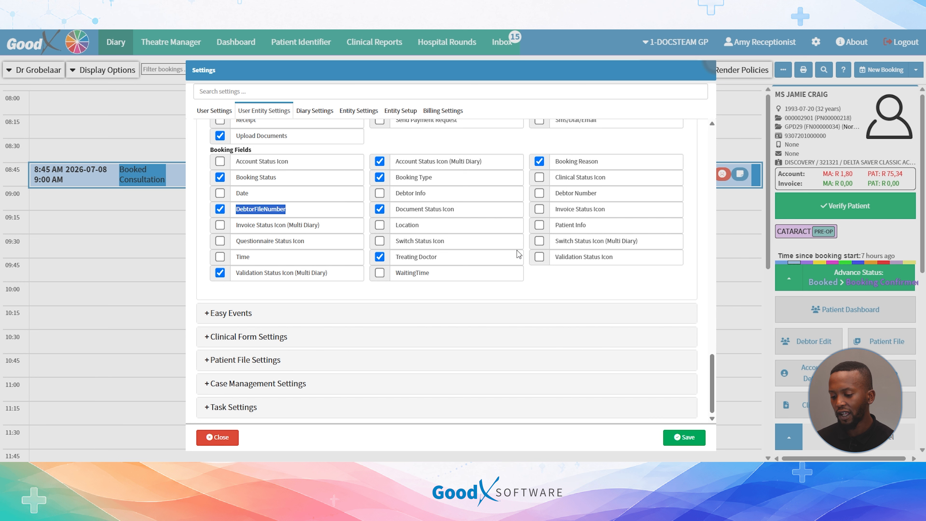
Step: Re-enable the Validation Status Icon booking field and save the settings
left_click(540, 257)
scroll(284, 164, "up", 5)
scroll(260, 175, "up", 5)
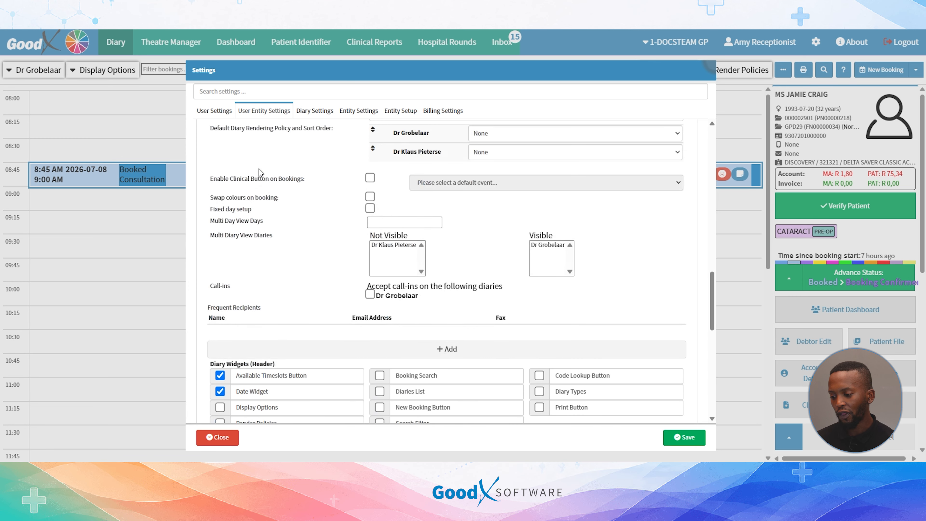
left_click(689, 436)
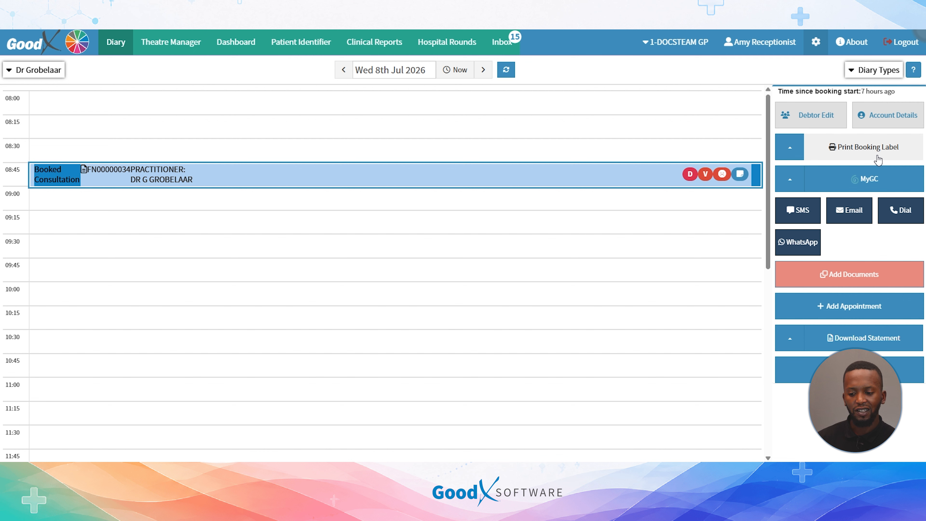
mouse_move(714, 182)
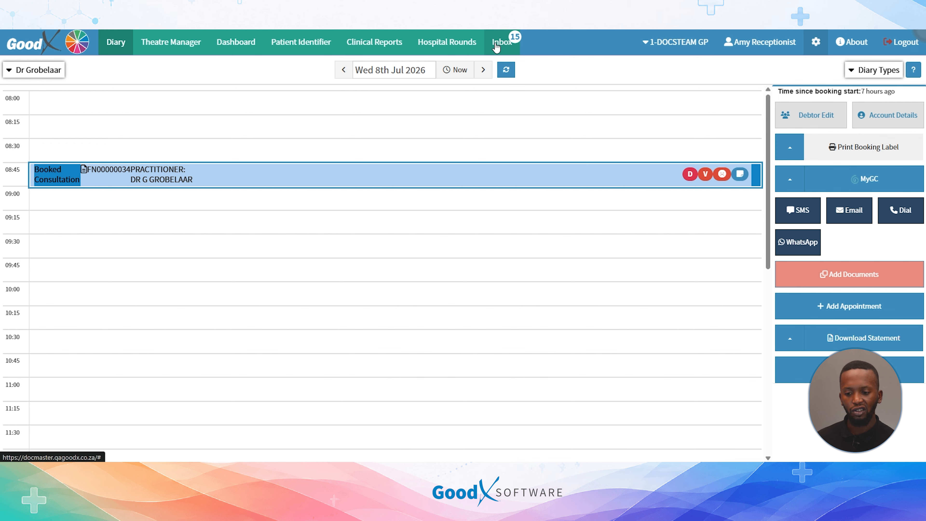
Step: Add InboxScreen as a second screen to the Custom Menu in the General Settings of User Settings
left_click(816, 42)
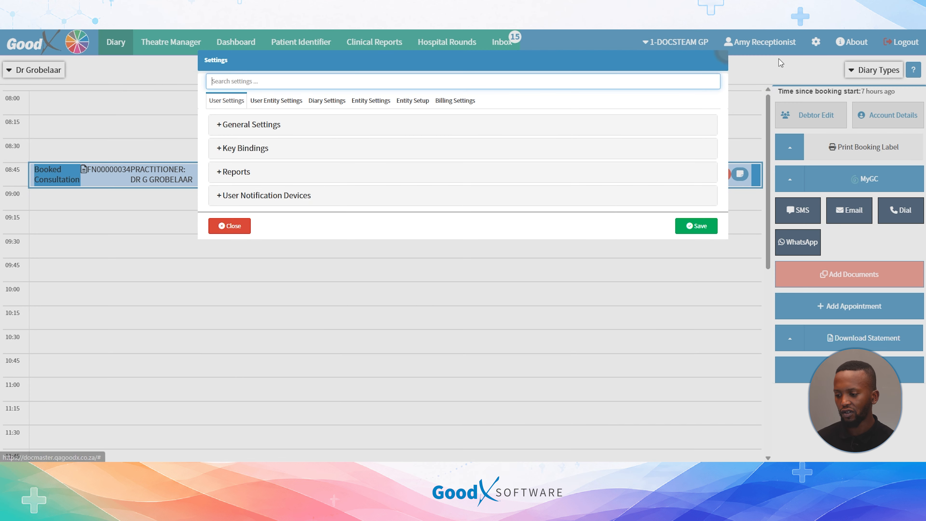
left_click(263, 126)
scroll(283, 168, "down", 10)
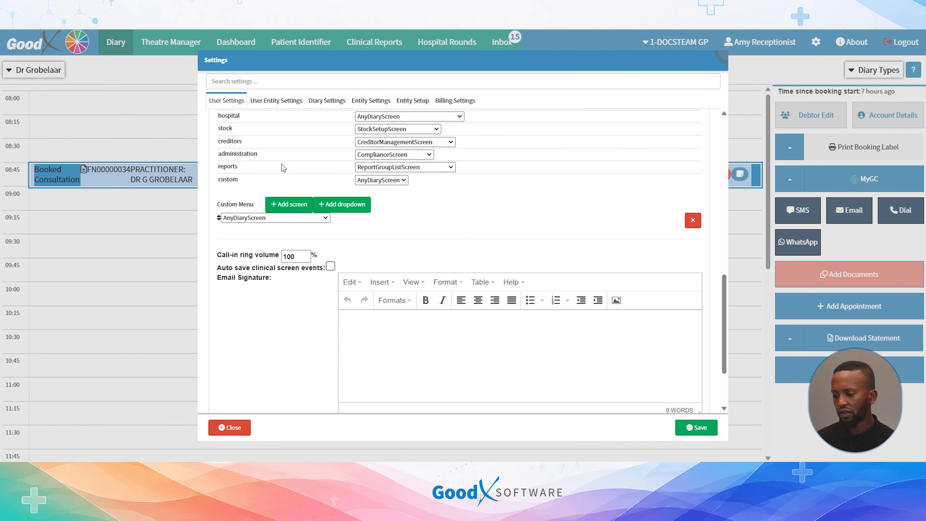
scroll(284, 168, "up", 3)
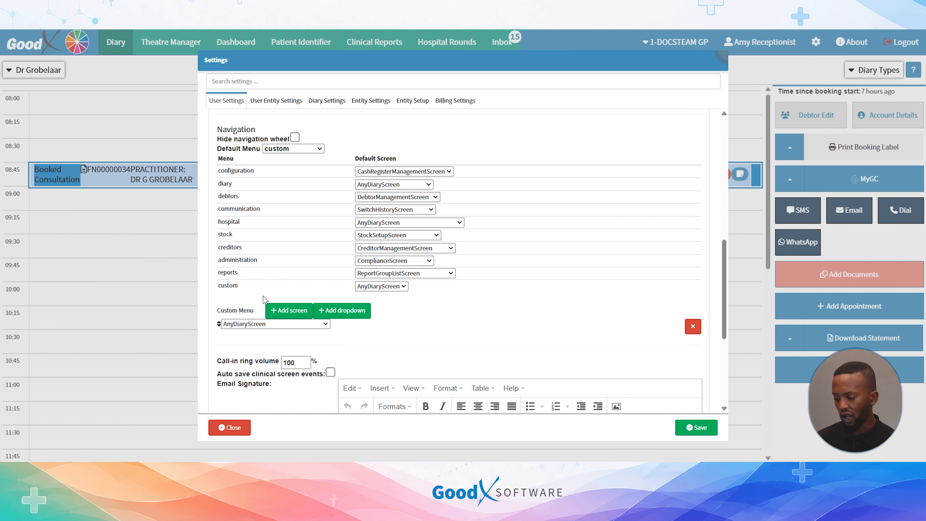
left_click(274, 311)
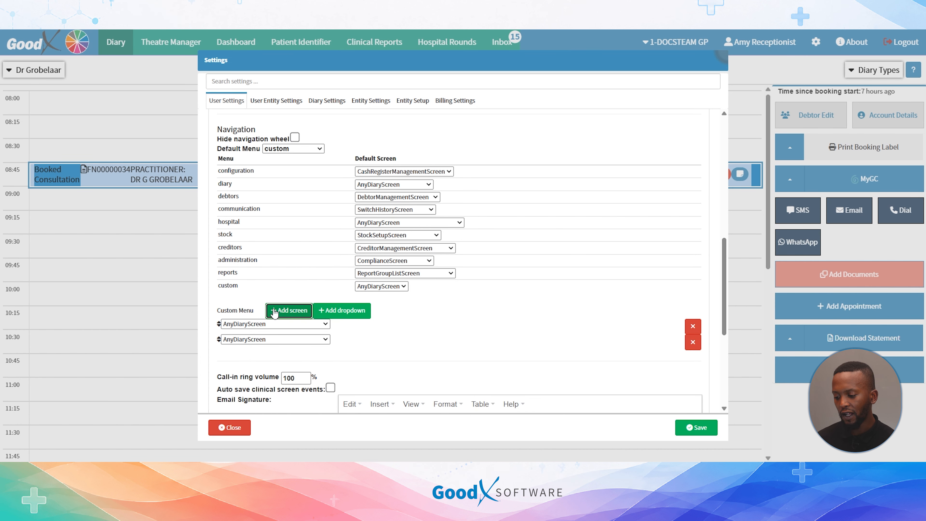
left_click(302, 339)
key("i")
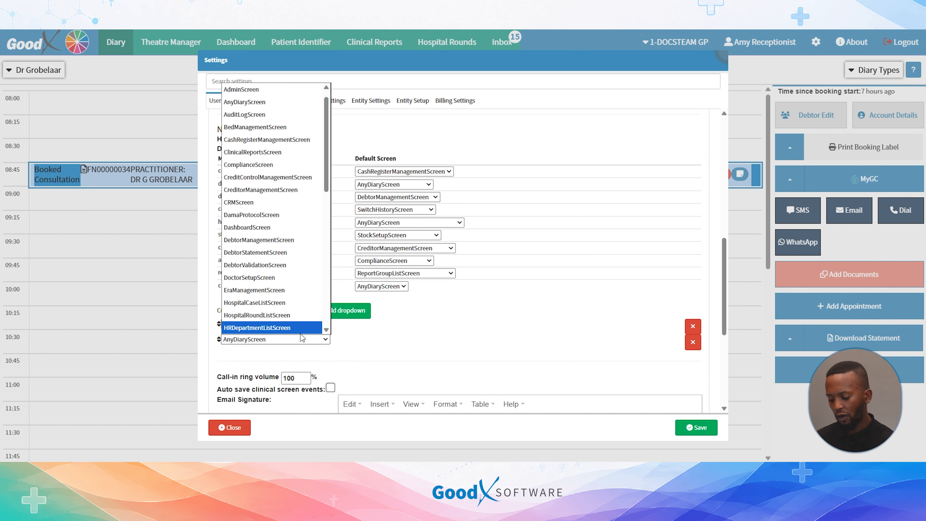
left_click(292, 327)
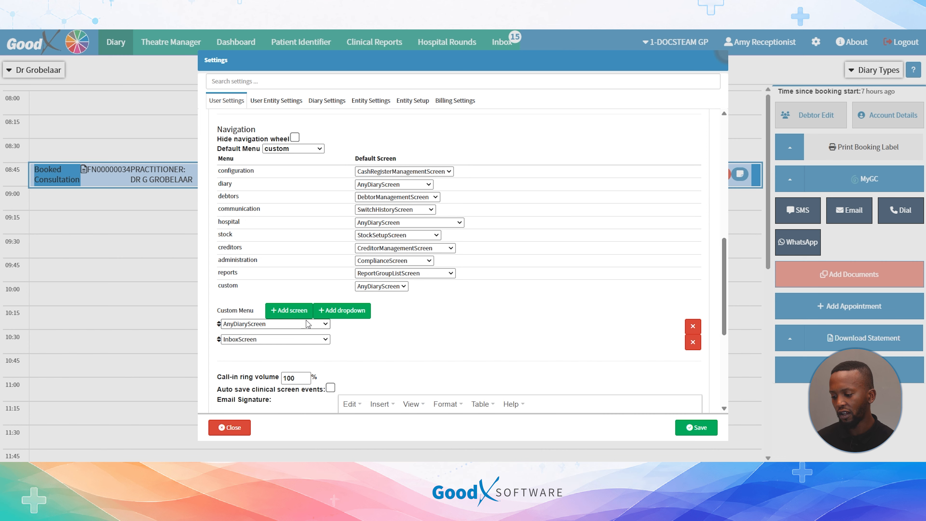
Step: Turn on Hide navigation wheel and look over the Default Menu choices, keeping custom
left_click(295, 137)
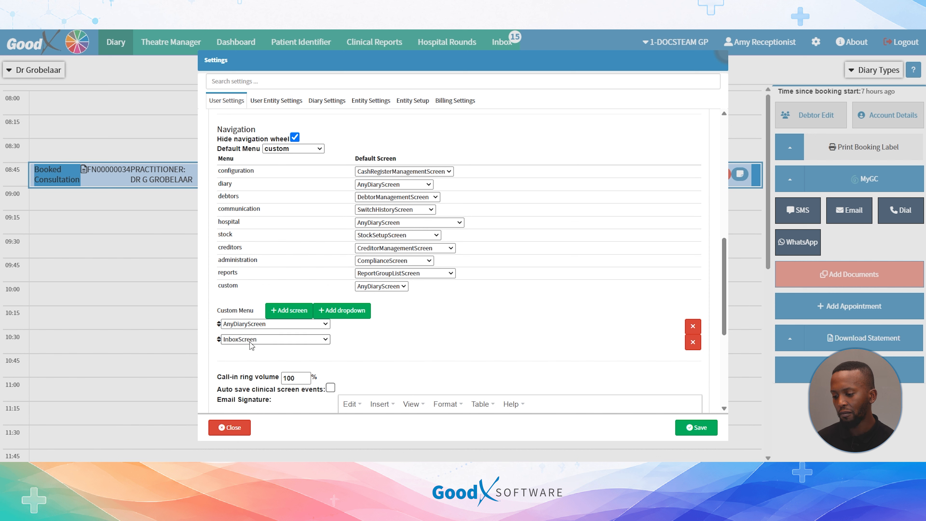
left_click(292, 149)
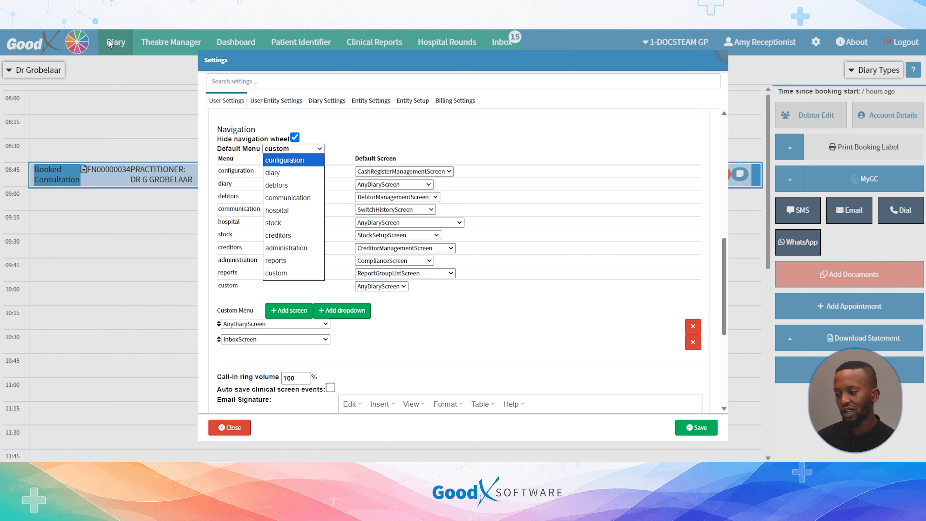
left_click(365, 127)
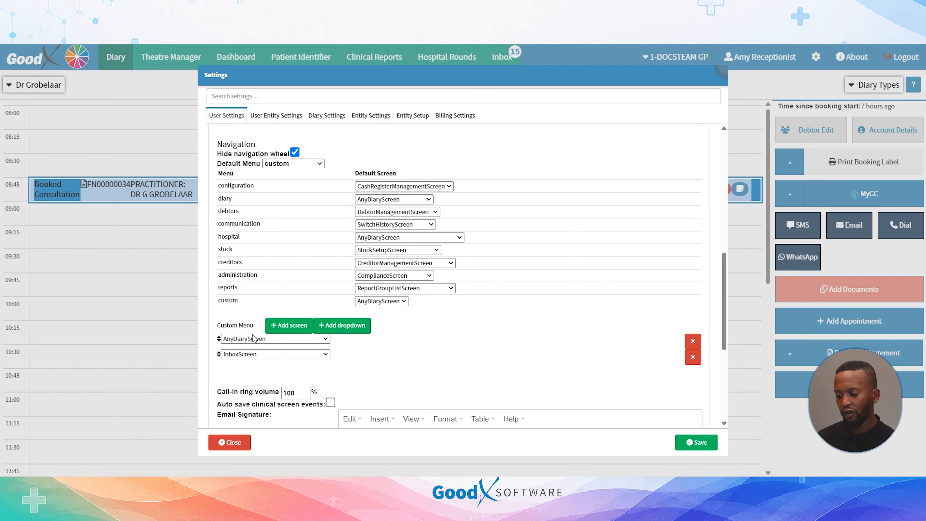
Step: Save the navigation settings, log out of the receptionist account and log in as the goodx user
left_click(689, 437)
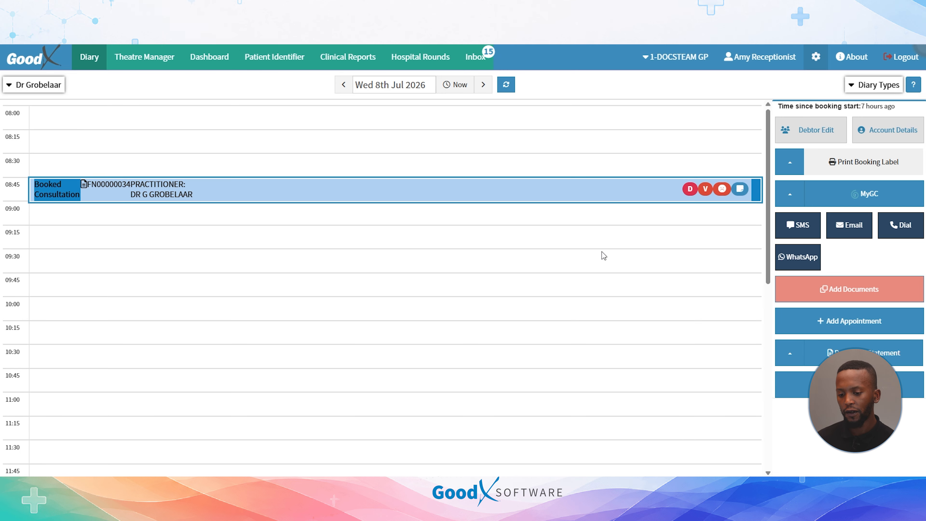
left_click(895, 64)
left_click(443, 161)
left_click(377, 249)
left_click(409, 318)
left_click(410, 302)
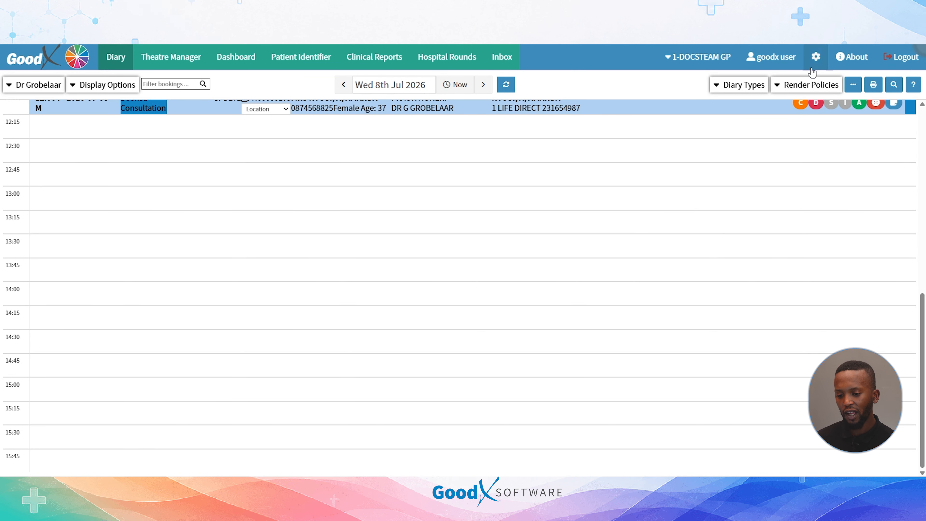
Step: Open the receptionist's user record for editing from User Setup in the Entity Setup settings
left_click(817, 57)
left_click(403, 113)
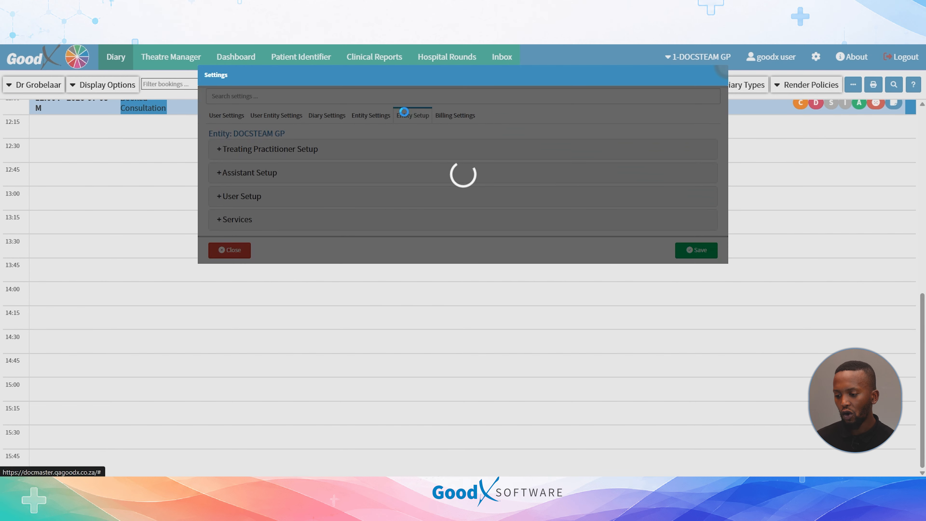
left_click(243, 197)
scroll(299, 252, "down", 3)
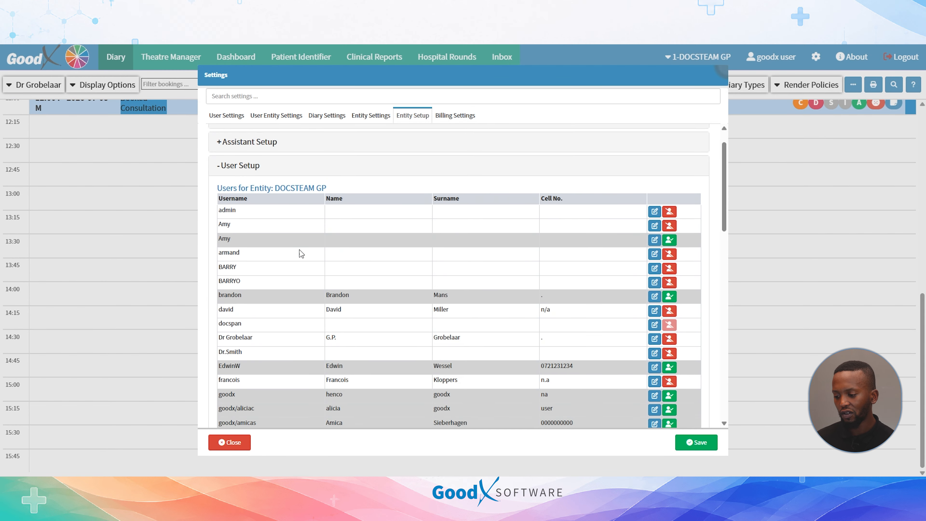
left_click(655, 203)
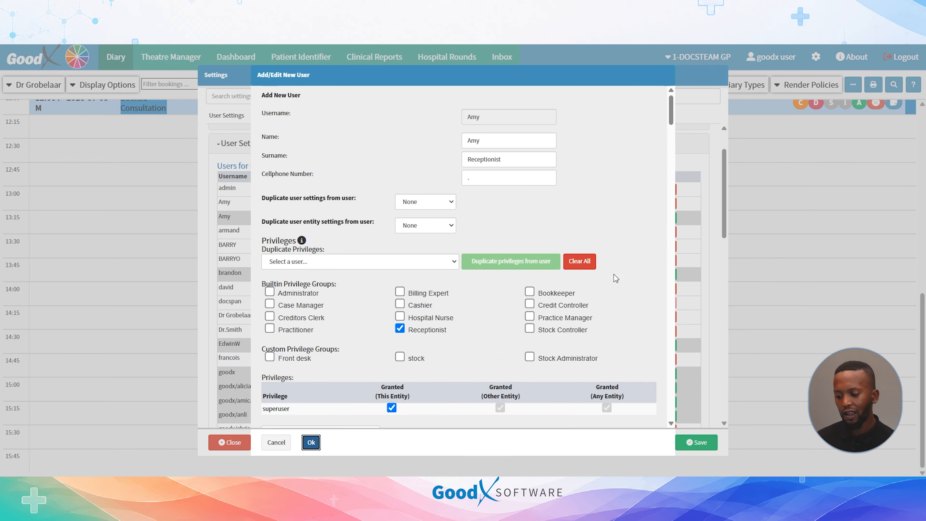
Step: Revoke the receptionist's superuser privilege for this entity and save the user and the settings
scroll(362, 391, "down", 1)
left_click(391, 355)
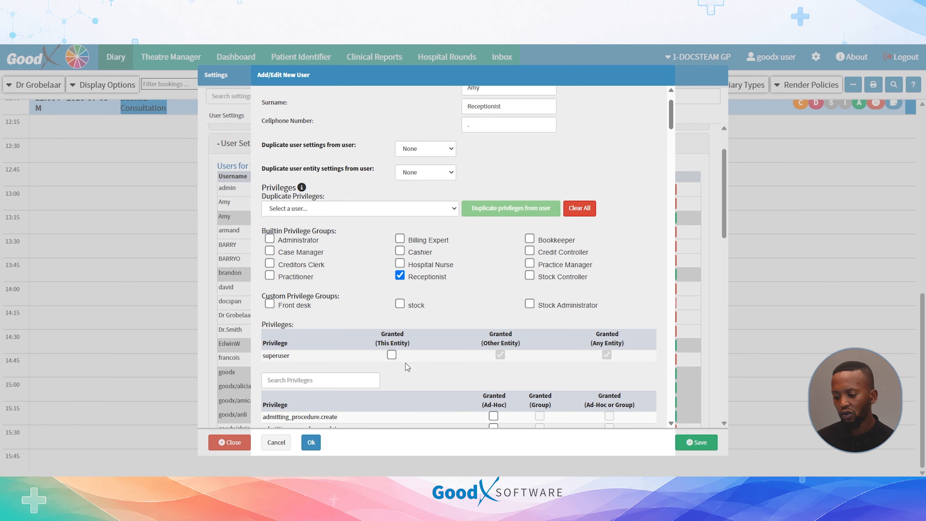
left_click(316, 442)
left_click(693, 443)
Step: Log out of the goodx user account and log back in as the receptionist
left_click(888, 56)
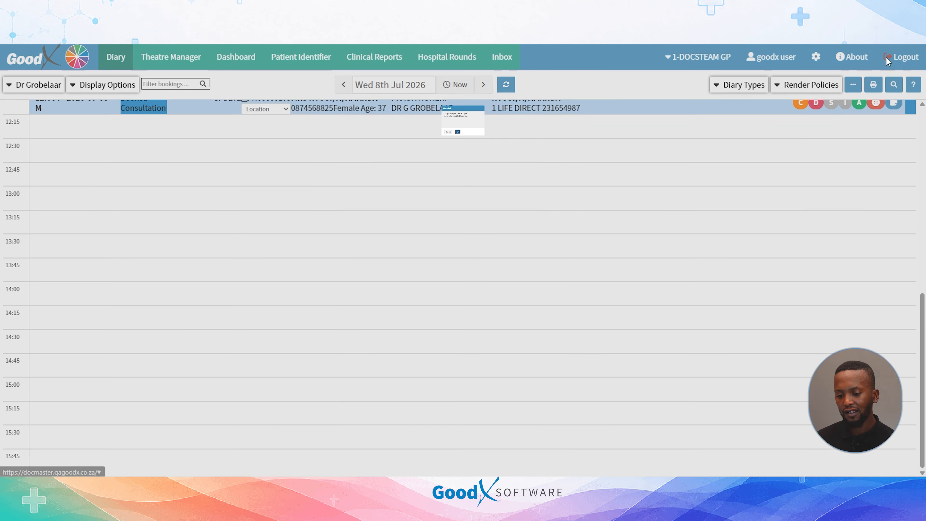
left_click(443, 162)
left_click(369, 249)
left_click(393, 298)
left_click(379, 305)
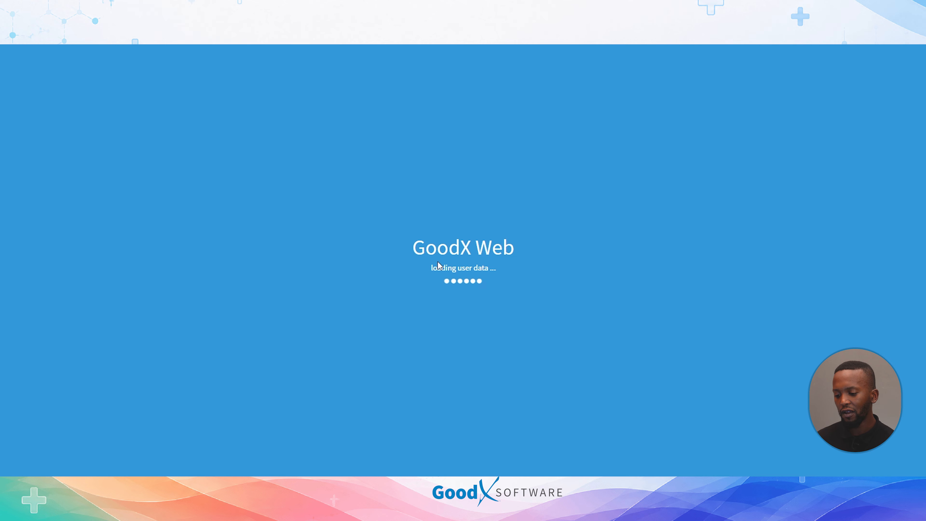